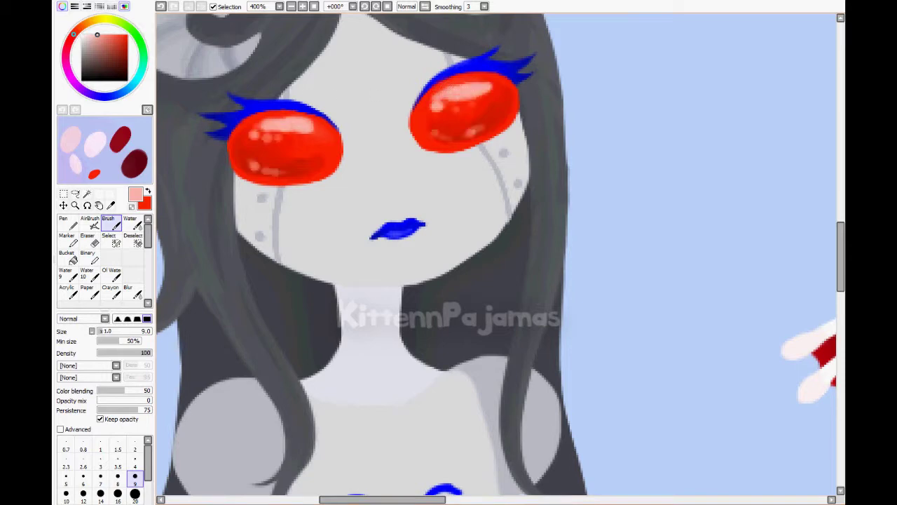
pyautogui.click(314, 7)
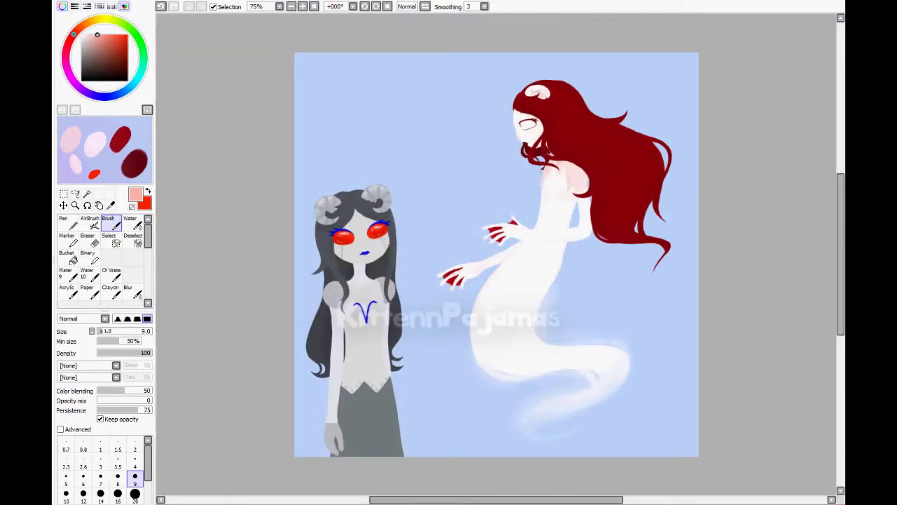
pyautogui.scroll(2, 246, 23)
pyautogui.press('e')
pyautogui.scroll(2, 301, 208)
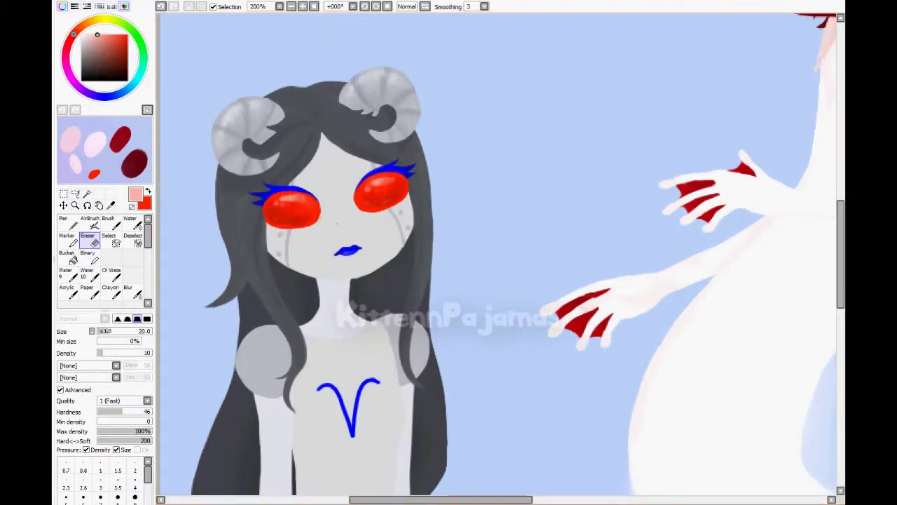
pyautogui.click(314, 6)
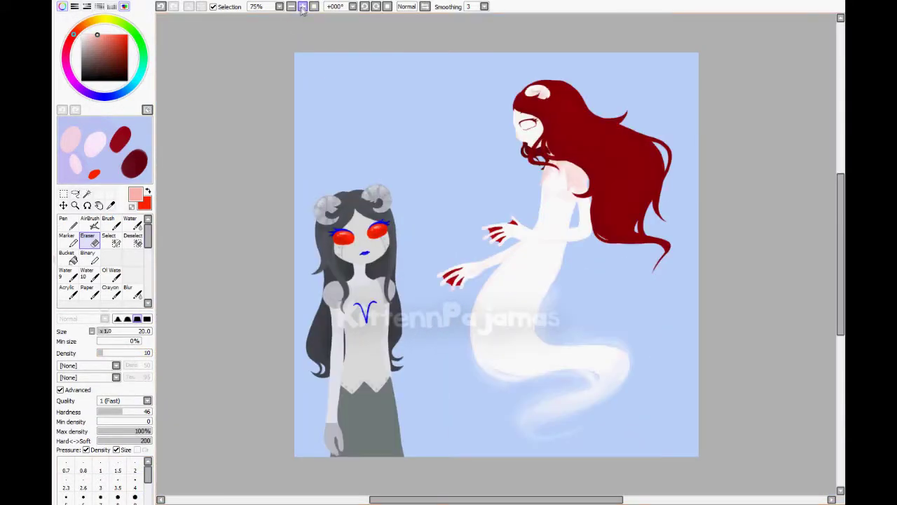
# Shade the lower edge of the grey figure's left-hand shoulder ball with darker grey, using the Brush at size 20 and density 55.
pyautogui.click(302, 6)
pyautogui.moveTo(400, 499); pyautogui.dragTo(350, 499)
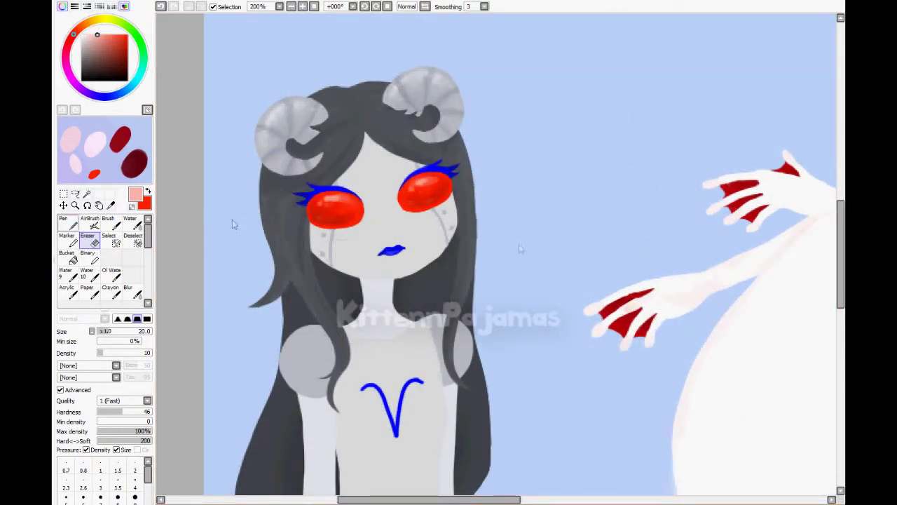
pyautogui.scroll(-3, 449, 252)
pyautogui.keyDown('alt'); pyautogui.click(294, 225); pyautogui.keyUp('alt')
pyautogui.scroll(2, 295, 225)
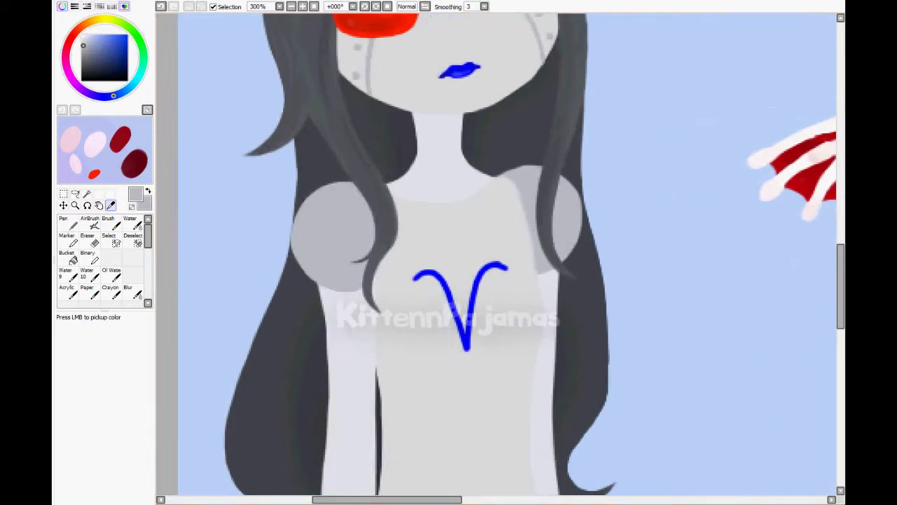
pyautogui.keyDown('alt'); pyautogui.click(330, 88); pyautogui.keyUp('alt')
pyautogui.moveTo(302, 219)
pyautogui.mouseDown()
pyautogui.moveTo(300, 254)
pyautogui.moveTo(320, 290)
pyautogui.moveTo(347, 283)
pyautogui.mouseUp()
pyautogui.click(134, 492)
pyautogui.moveTo(145, 352); pyautogui.dragTo(126, 353)
pyautogui.moveTo(351, 269); pyautogui.dragTo(381, 233)
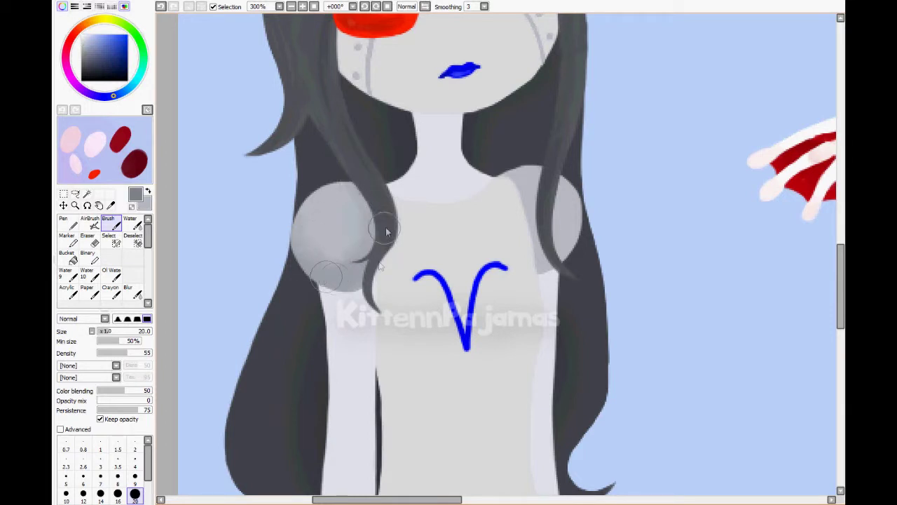
# Choose a pale grey and brush a soft highlight onto the upper part of the left-hand shoulder ball.
pyautogui.click(65, 223)
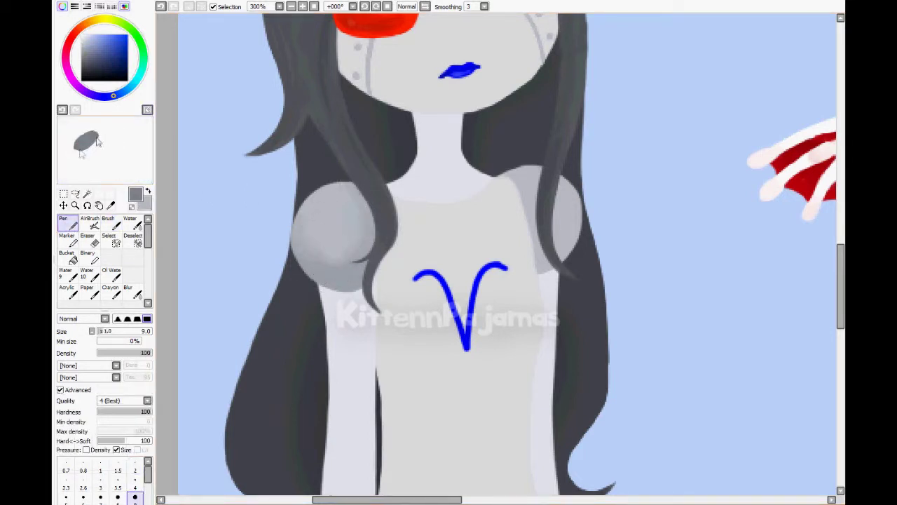
pyautogui.click(89, 38)
pyautogui.press('b')
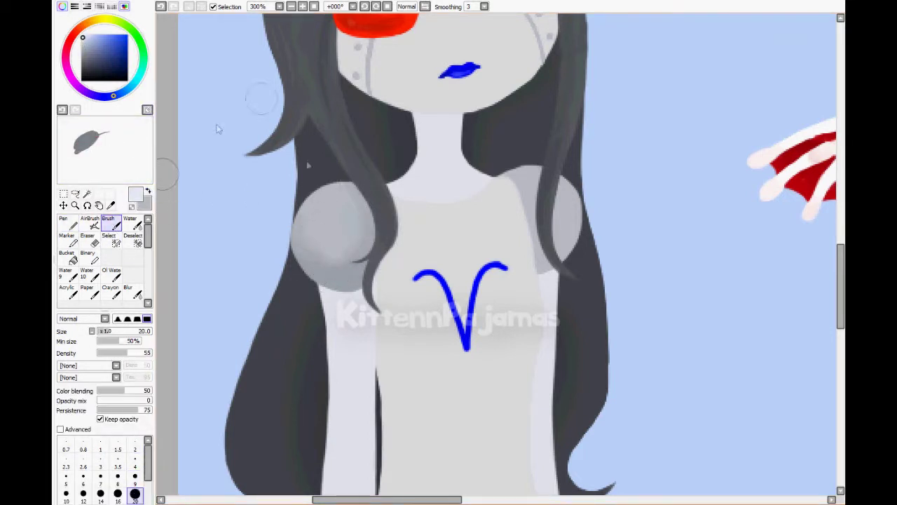
pyautogui.moveTo(333, 221); pyautogui.dragTo(321, 209)
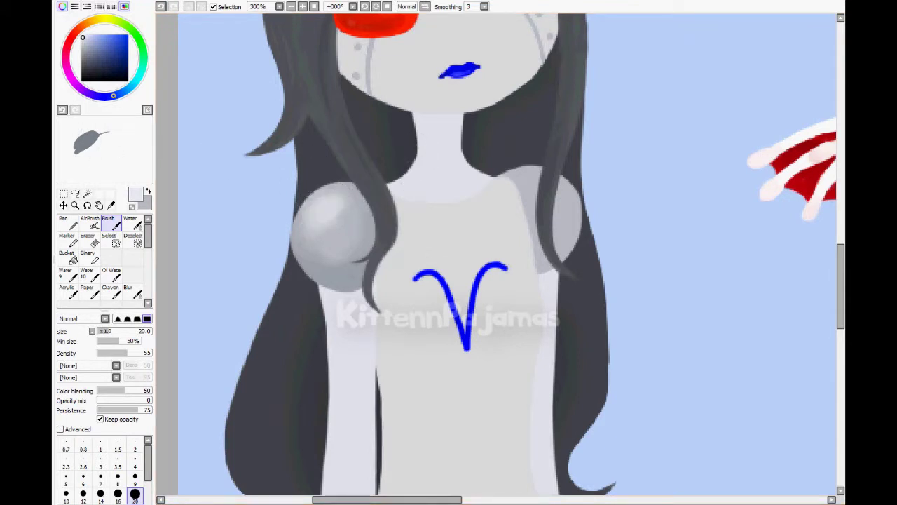
# Shade the underside of the right-hand shoulder ball with sampled dark grey and blend a paler grey over its upper part.
pyautogui.keyDown('alt'); pyautogui.click(308, 259); pyautogui.keyUp('alt')
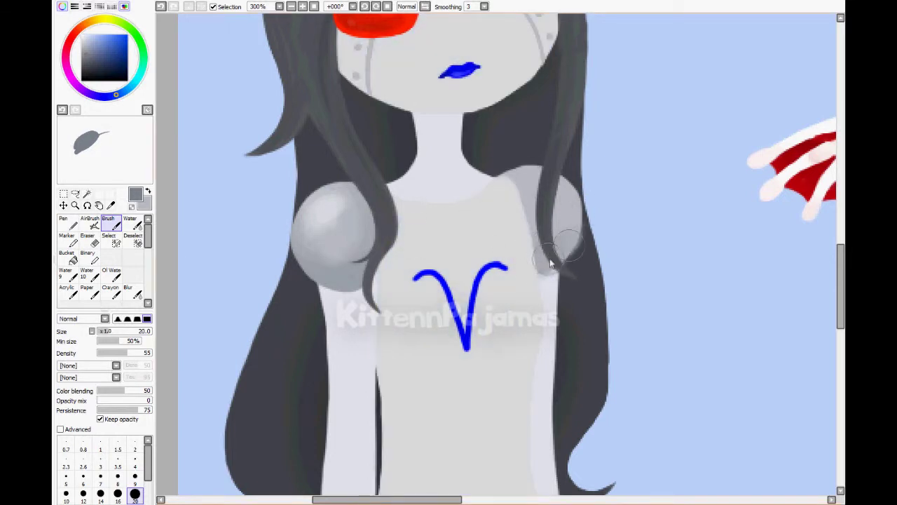
pyautogui.hotkey('ctrl', 'z')
pyautogui.moveTo(572, 235)
pyautogui.mouseDown()
pyautogui.moveTo(569, 256)
pyautogui.moveTo(568, 235)
pyautogui.moveTo(536, 231)
pyautogui.moveTo(567, 251)
pyautogui.mouseUp()
pyautogui.moveTo(526, 196); pyautogui.dragTo(571, 245)
pyautogui.keyDown('alt'); pyautogui.click(576, 242); pyautogui.keyUp('alt')
pyautogui.moveTo(533, 189); pyautogui.dragTo(571, 207)
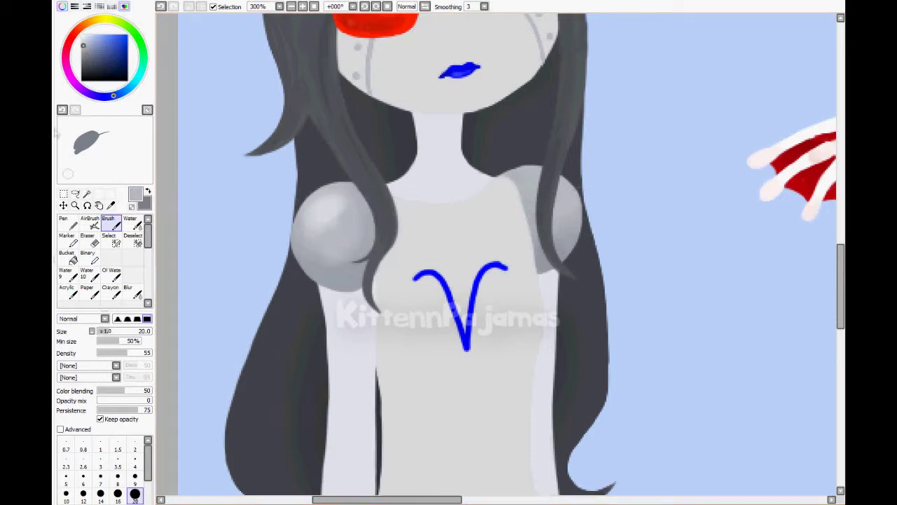
pyautogui.click(148, 192)
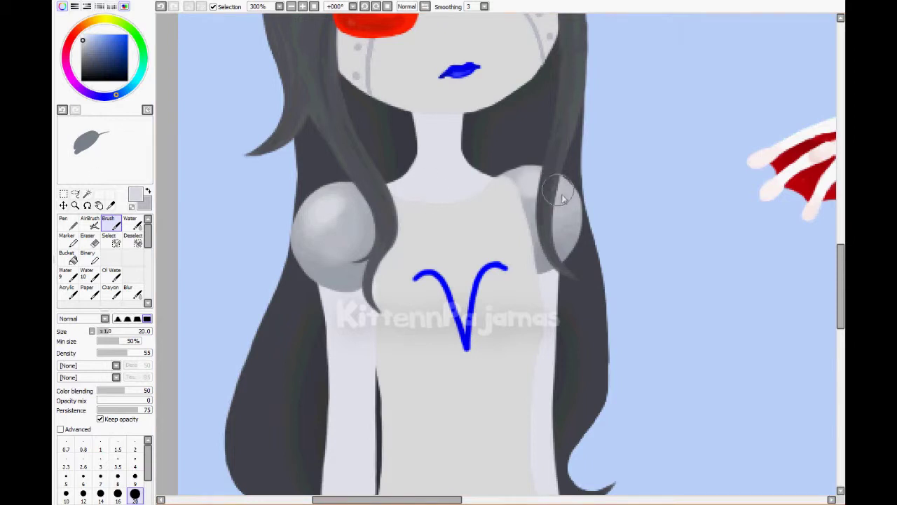
pyautogui.press('e')
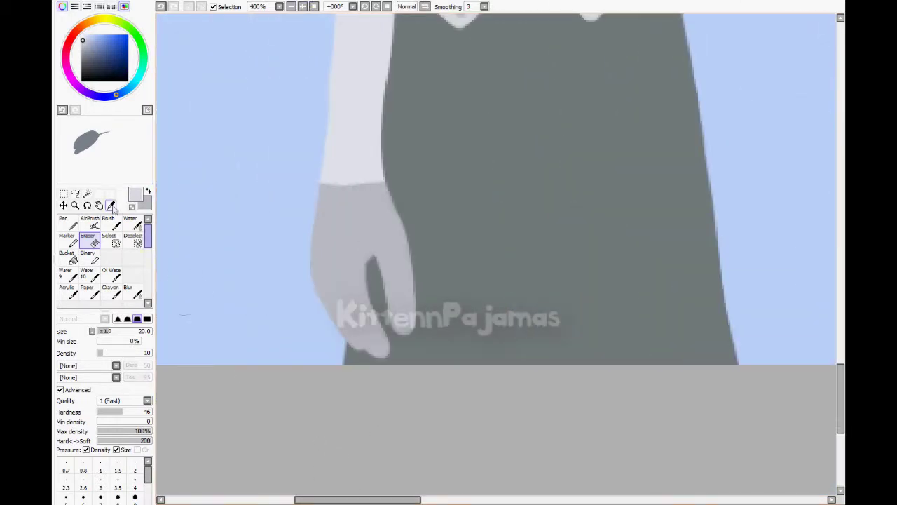
# Paint darker grey creases along the fingers of the lowered hand with the Brush at size 4.
pyautogui.press('alt')
pyautogui.click(342, 228)
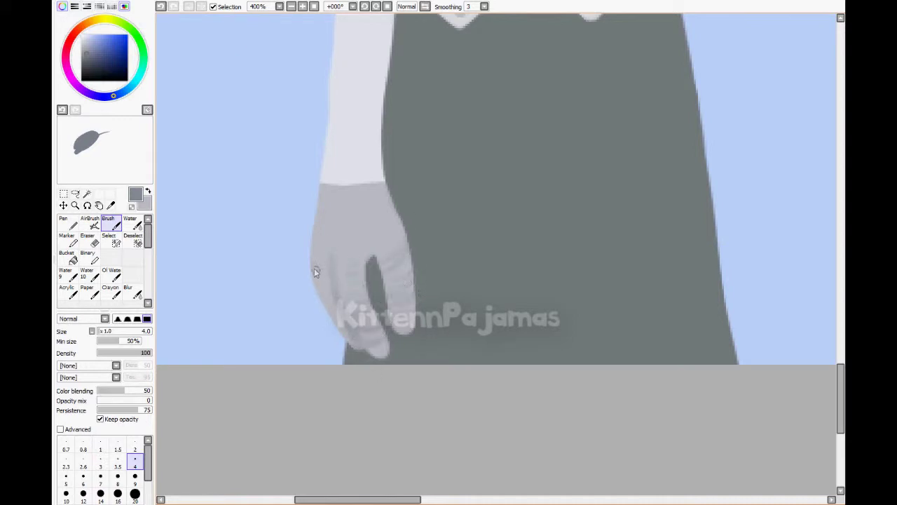
pyautogui.moveTo(322, 250)
pyautogui.mouseDown()
pyautogui.moveTo(406, 335)
pyautogui.moveTo(393, 319)
pyautogui.mouseUp()
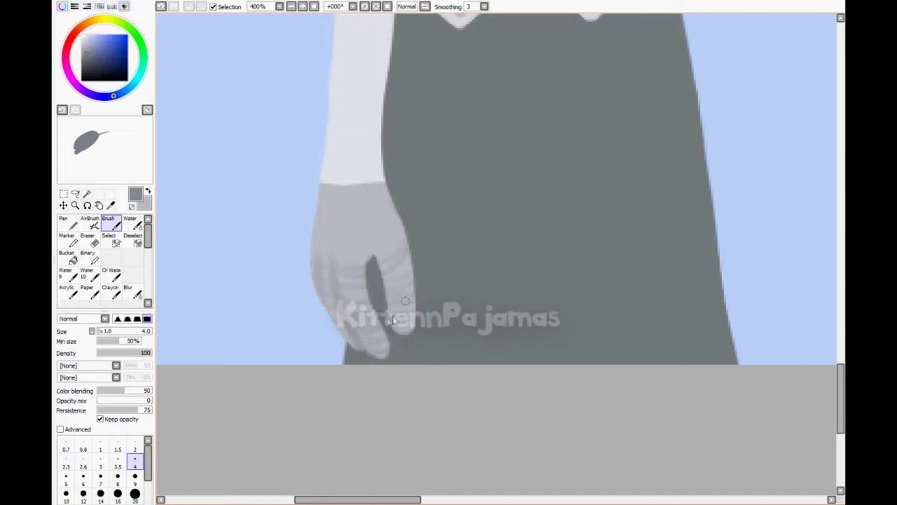
pyautogui.keyDown('alt'); pyautogui.click(377, 263); pyautogui.keyUp('alt')
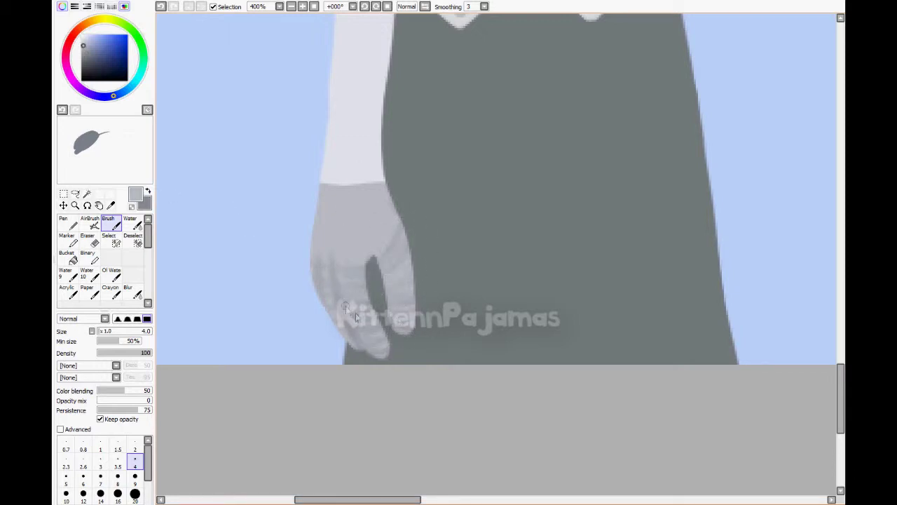
# Shade the wrist edge and back of the hand with dark grey at brush size 9.
pyautogui.press('x')
pyautogui.press(']')
pyautogui.press(']')
pyautogui.press(']')
pyautogui.press(']')
pyautogui.press(']')
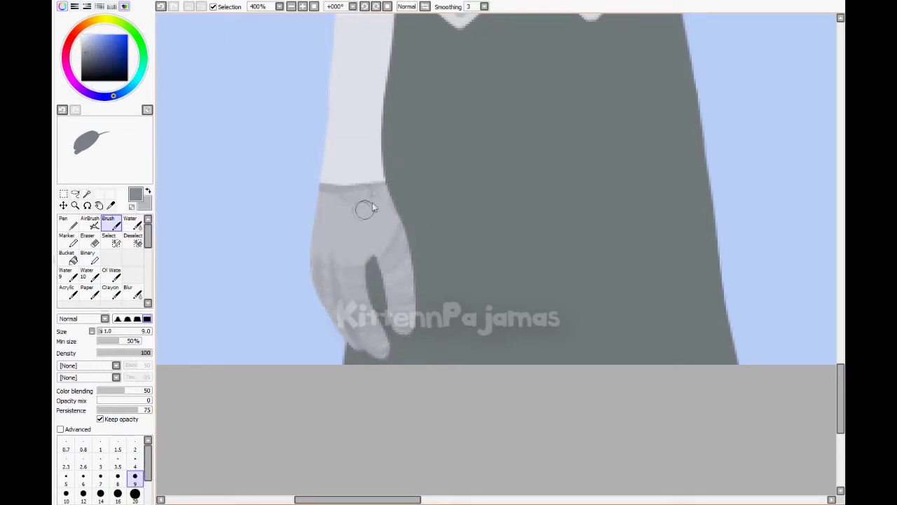
pyautogui.moveTo(321, 215); pyautogui.dragTo(325, 211)
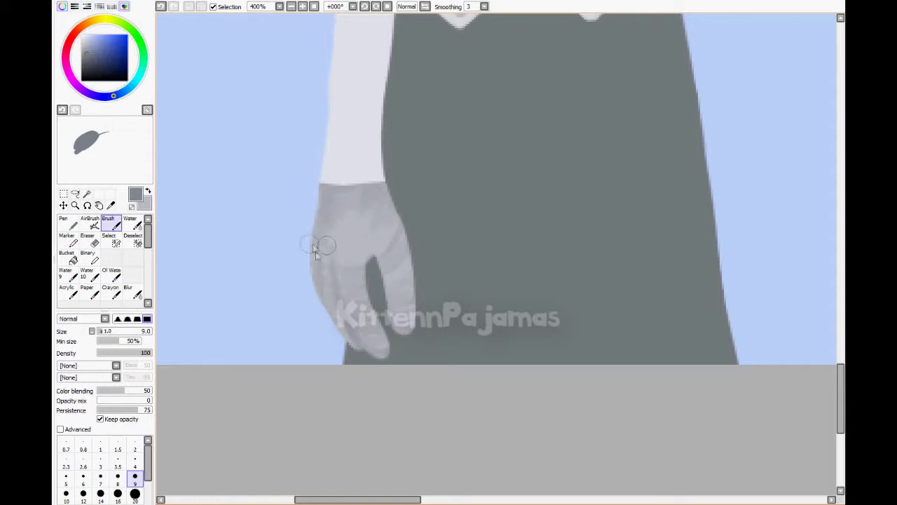
# Paint a near-white highlight along the outer back of the hand with the Brush.
pyautogui.keyDown('alt'); pyautogui.click(343, 250); pyautogui.keyUp('alt')
pyautogui.press('x')
pyautogui.moveTo(329, 234)
pyautogui.mouseDown()
pyautogui.moveTo(330, 210)
pyautogui.moveTo(336, 217)
pyautogui.moveTo(323, 204)
pyautogui.moveTo(303, 244)
pyautogui.mouseUp()
pyautogui.press('e')
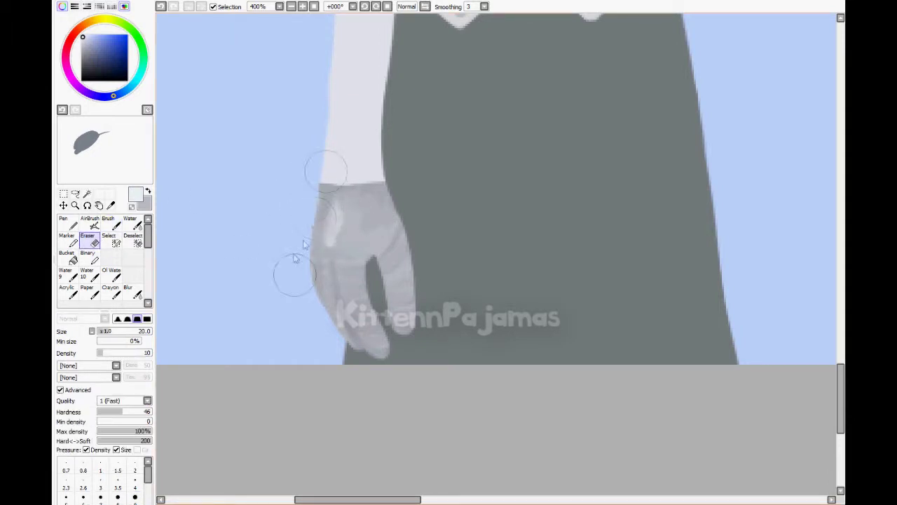
pyautogui.press('[')
pyautogui.press('[')
pyautogui.press('[')
pyautogui.press('[')
pyautogui.press('[')
pyautogui.press('[')
pyautogui.press('[')
pyautogui.press('[')
pyautogui.press('[')
pyautogui.press('[')
pyautogui.press('b')
pyautogui.moveTo(331, 210)
pyautogui.mouseDown()
pyautogui.moveTo(328, 247)
pyautogui.moveTo(339, 240)
pyautogui.mouseUp()
# Add small near-white highlights along the fingers and thumb with the Brush at size 4.
pyautogui.press('e')
pyautogui.press('b')
pyautogui.press('[')
pyautogui.press('[')
pyautogui.press('[')
pyautogui.press('[')
pyautogui.press('[')
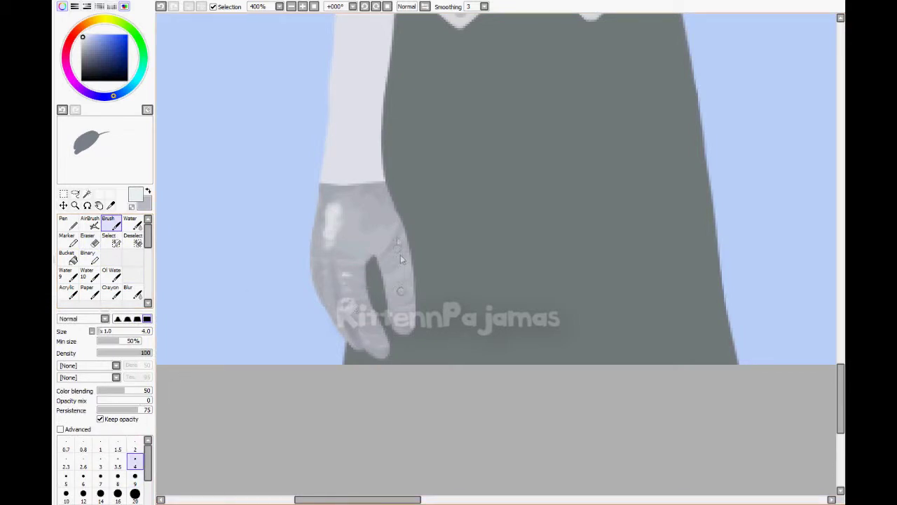
# Soften the highlight on the back of the hand with the Eraser at size 4, comparing before and after.
pyautogui.press('e')
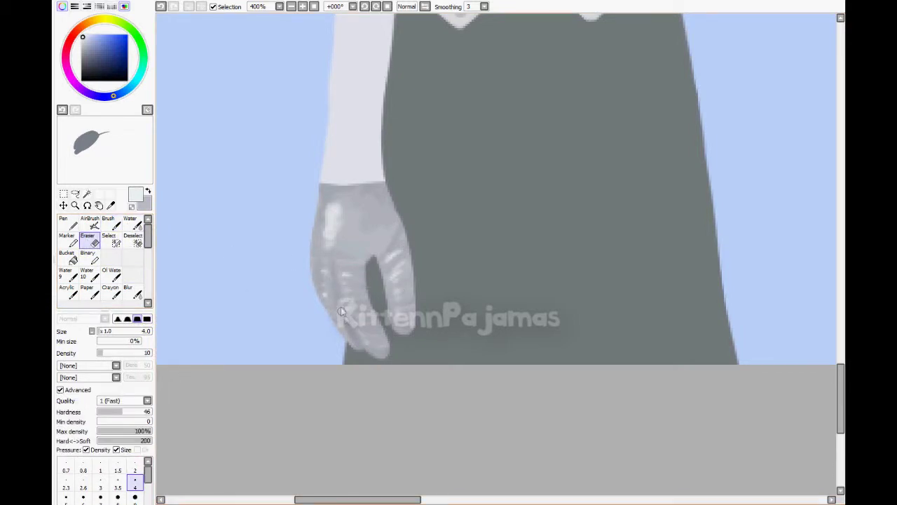
pyautogui.moveTo(327, 206); pyautogui.dragTo(337, 234)
pyautogui.hotkey('ctrl', 'z')
pyautogui.hotkey('ctrl', 'y')
pyautogui.hotkey('ctrl', 'z')
pyautogui.hotkey('ctrl', 'y')
# Sample a medium grey and draw thin curved segment lines across the left-hand arm with the Brush at size 4.
pyautogui.click(313, 6)
pyautogui.click(302, 6)
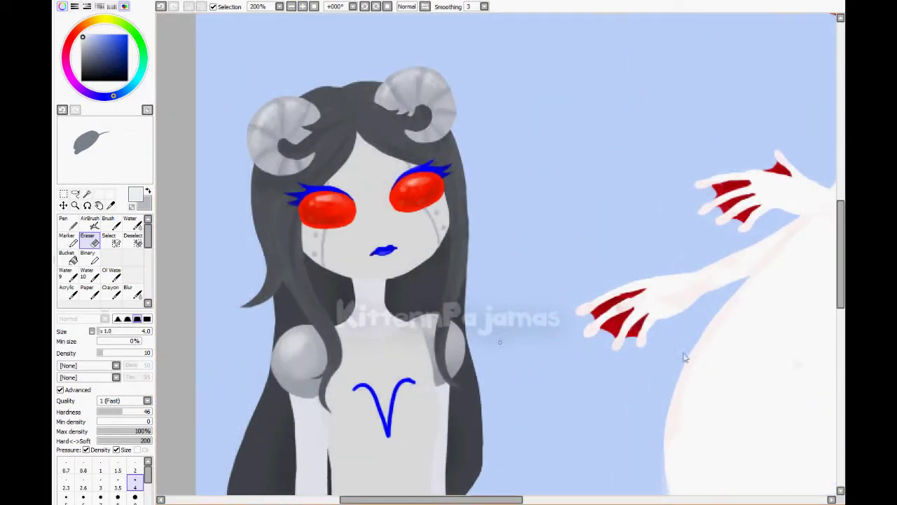
pyautogui.scroll(-3, 491, 252)
pyautogui.click(302, 6)
pyautogui.hscroll(-2, 491, 252)
pyautogui.click(110, 205)
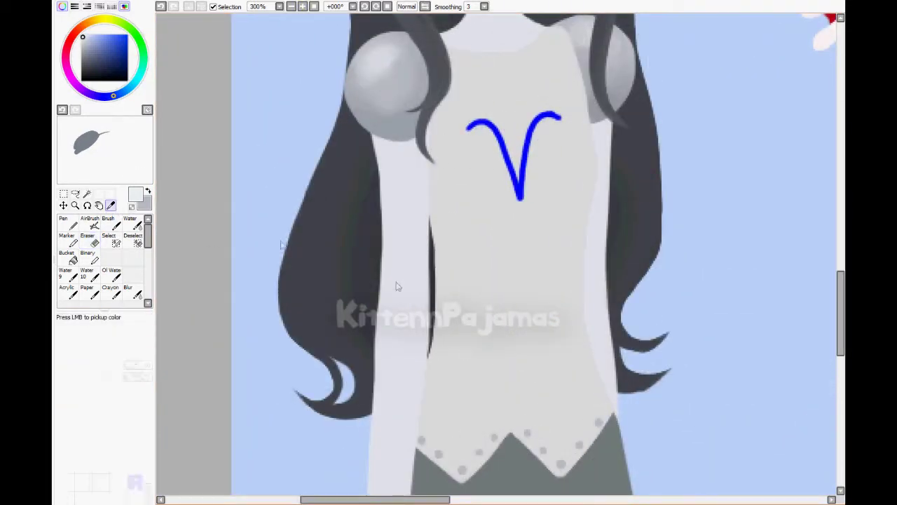
pyautogui.click(242, 181)
pyautogui.scroll(-3, 242, 182)
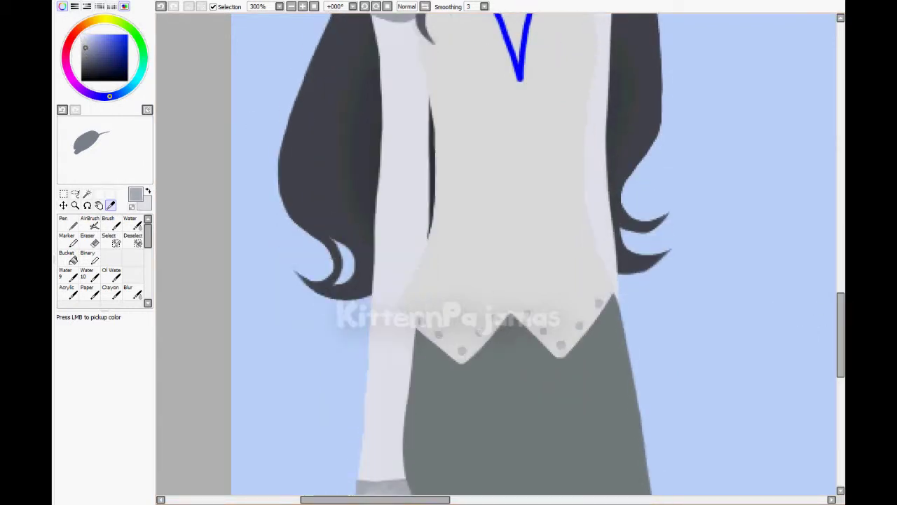
pyautogui.press('b')
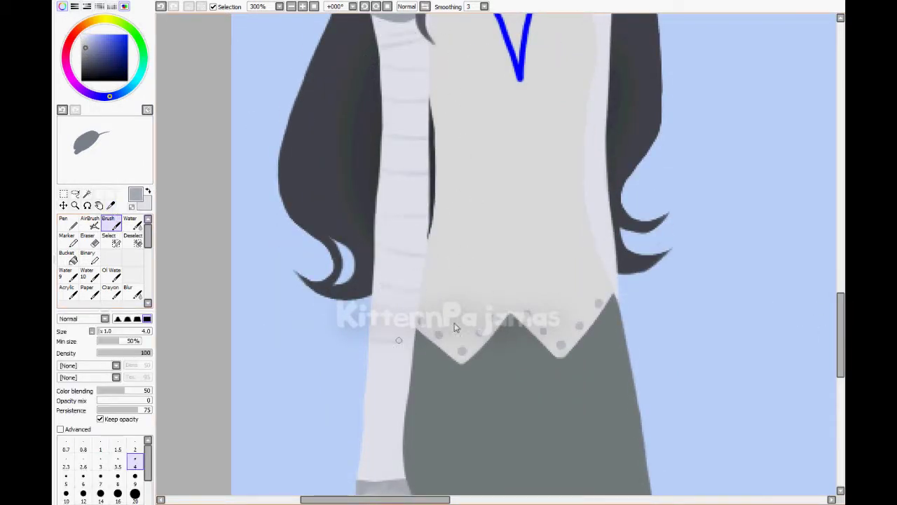
# Shade grey bands across the left-hand arm's segments with the Brush at size 20.
pyautogui.click(135, 493)
pyautogui.moveTo(364, 434); pyautogui.dragTo(404, 434)
pyautogui.moveTo(347, 343); pyautogui.dragTo(414, 343)
pyautogui.moveTo(396, 231); pyautogui.dragTo(428, 231)
pyautogui.moveTo(403, 63)
pyautogui.mouseDown()
pyautogui.moveTo(429, 63)
pyautogui.moveTo(414, 77)
pyautogui.moveTo(427, 168)
pyautogui.moveTo(377, 190)
pyautogui.moveTo(400, 301)
pyautogui.mouseUp()
# Blend the left-hand arm's bands with sampled light grey and redraw the segment lines in darker grey at brush size 4.
pyautogui.keyDown('alt'); pyautogui.click(429, 34); pyautogui.keyUp('alt')
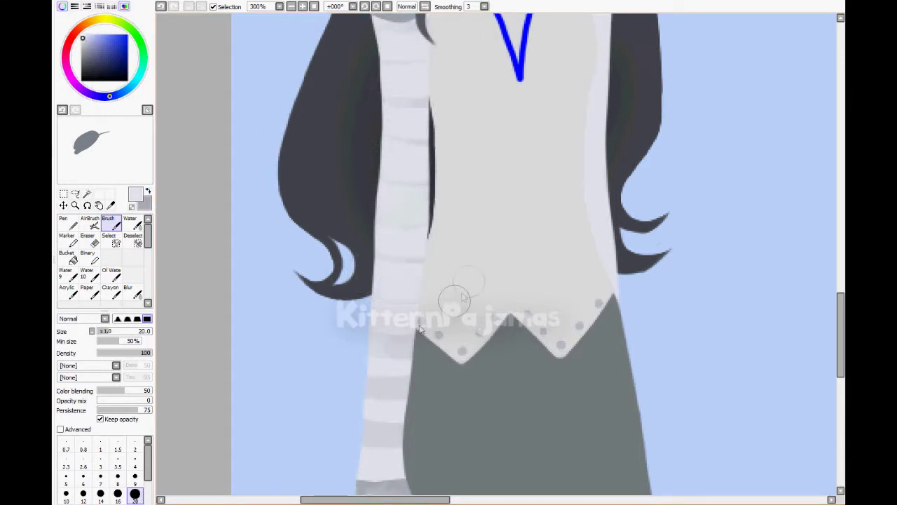
pyautogui.moveTo(413, 340)
pyautogui.mouseDown()
pyautogui.moveTo(337, 354)
pyautogui.moveTo(350, 420)
pyautogui.moveTo(392, 441)
pyautogui.mouseUp()
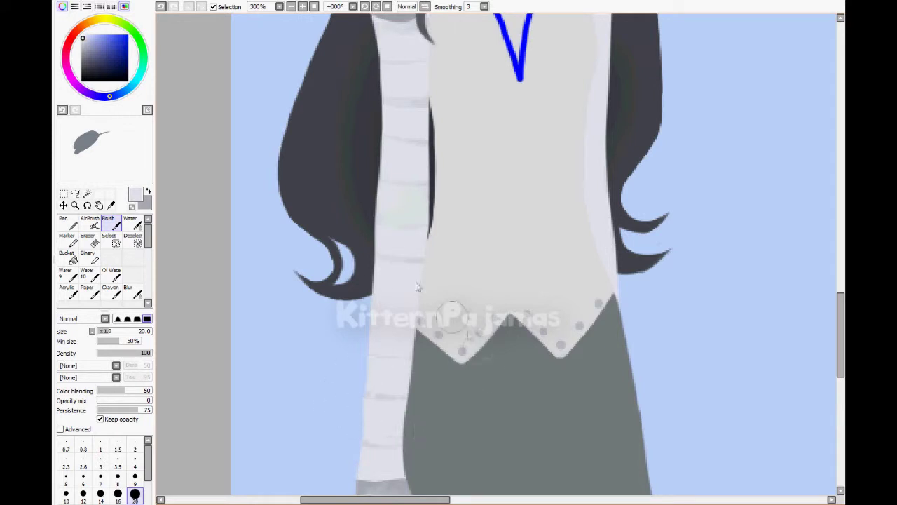
pyautogui.click(84, 48)
pyautogui.click(135, 462)
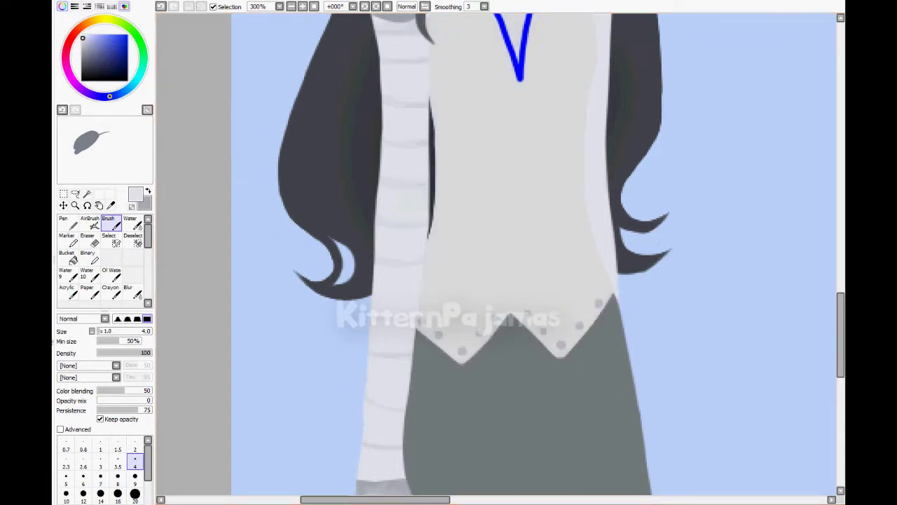
# Shade grey bands across the right-hand arm with the Brush at size 20 and blend them with sampled light grey.
pyautogui.click(85, 48)
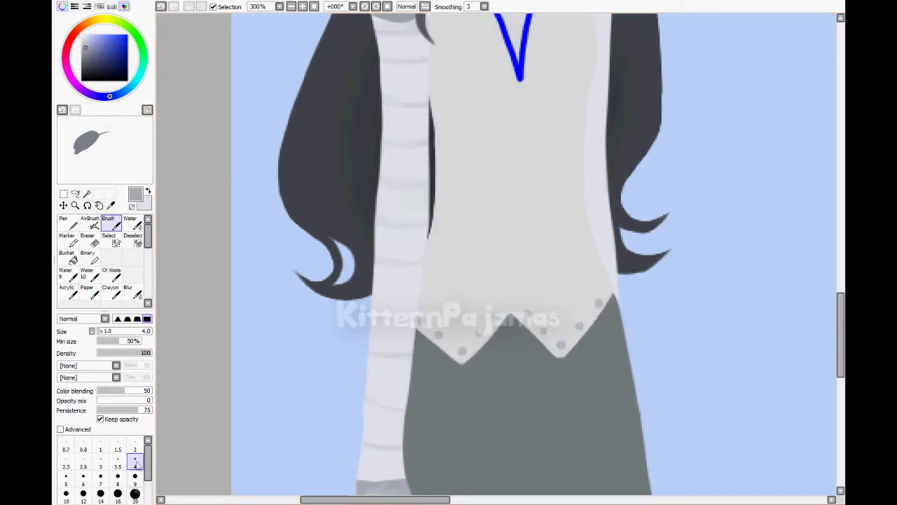
pyautogui.click(136, 492)
pyautogui.moveTo(840, 335); pyautogui.dragTo(840, 321)
pyautogui.moveTo(596, 163)
pyautogui.mouseDown()
pyautogui.moveTo(641, 257)
pyautogui.moveTo(596, 351)
pyautogui.moveTo(576, 84)
pyautogui.moveTo(589, 140)
pyautogui.mouseUp()
pyautogui.keyDown('alt'); pyautogui.click(597, 117); pyautogui.keyUp('alt')
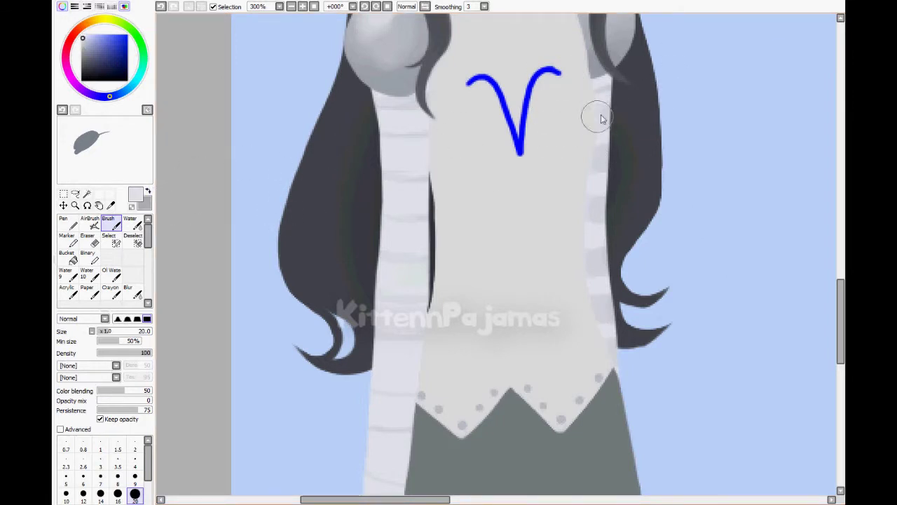
# Define the segment lines on the right-hand arm with the Brush at size 4, alternating the darker and lighter greys.
pyautogui.click(147, 190)
pyautogui.click(135, 459)
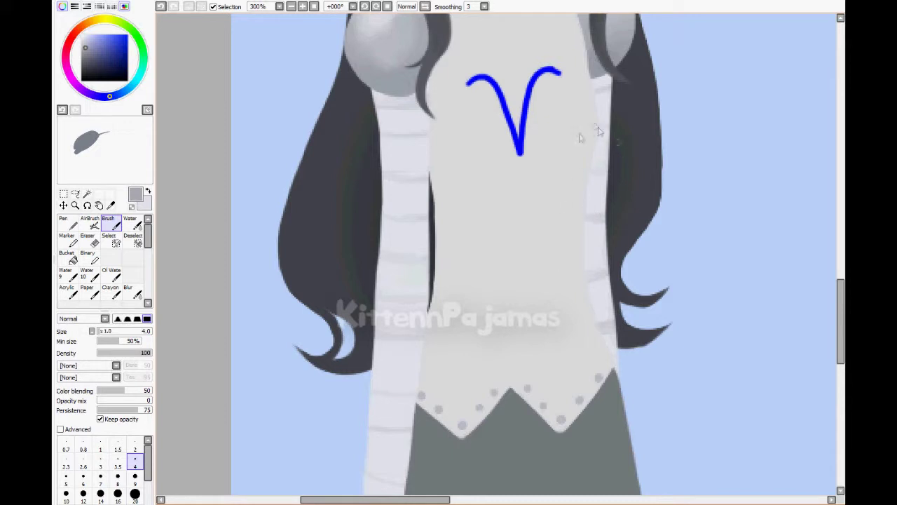
pyautogui.press('x')
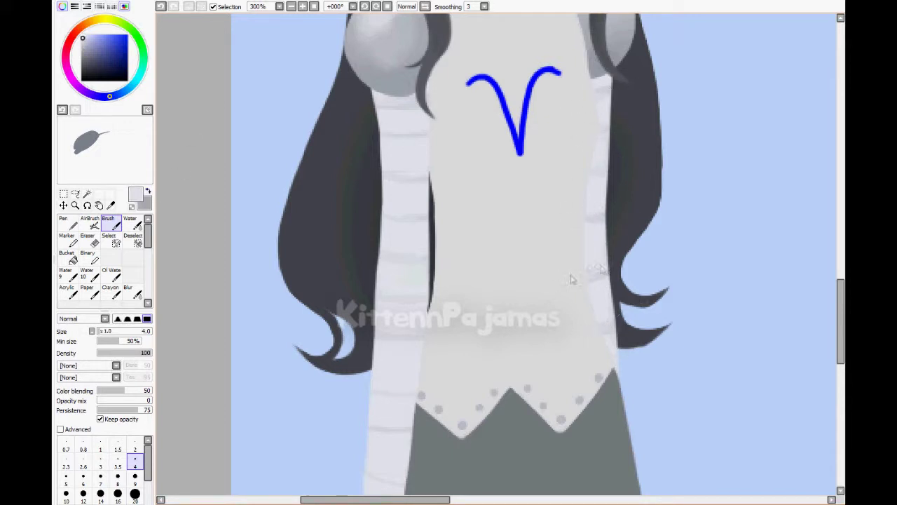
pyautogui.click(148, 192)
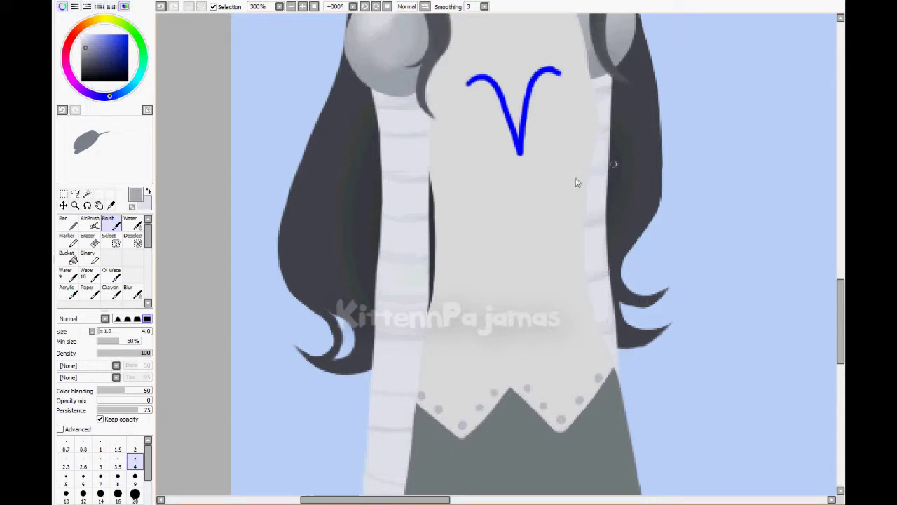
pyautogui.press('x')
# Dab near-white highlights down the left-hand arm's segments with the Brush at size 9 and soften them with the Eraser.
pyautogui.click(135, 476)
pyautogui.click(147, 191)
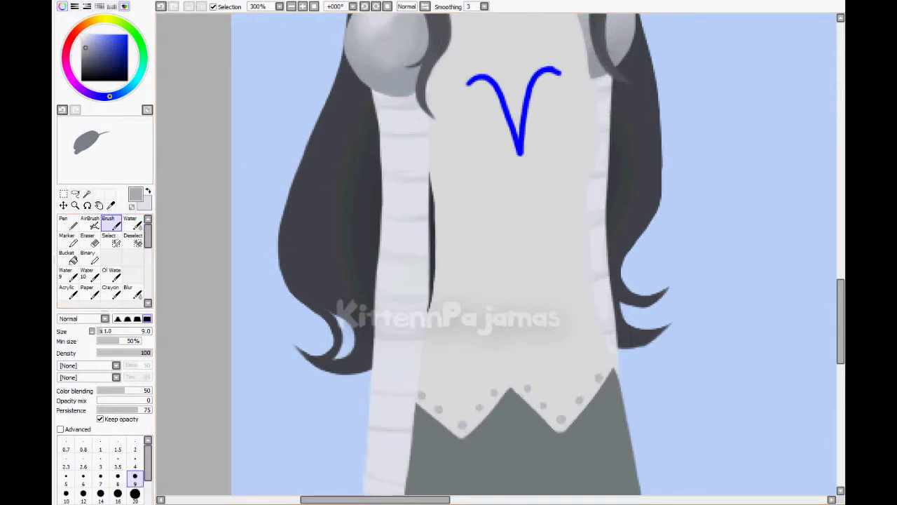
pyautogui.moveTo(84, 46); pyautogui.dragTo(81, 34)
pyautogui.scroll(-3, 809, 322)
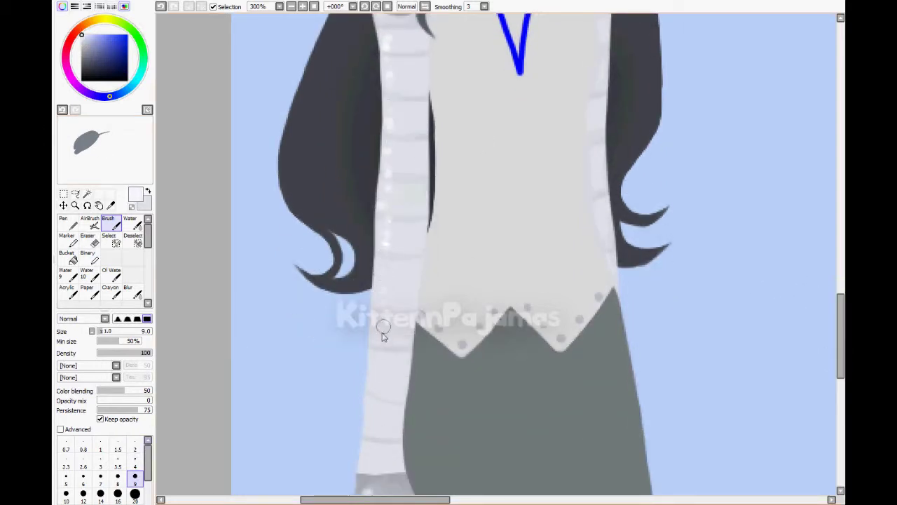
pyautogui.press('e')
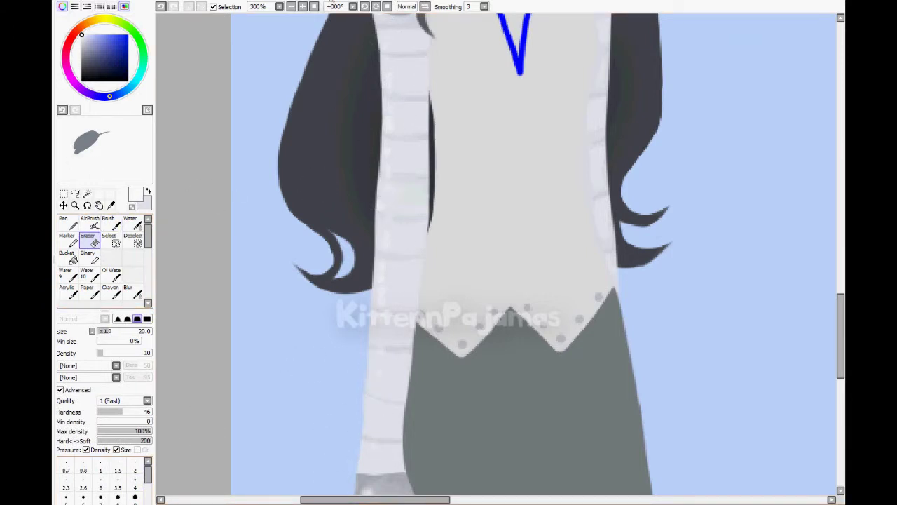
pyautogui.scroll(-4, 533, 252)
pyautogui.scroll(3, 533, 252)
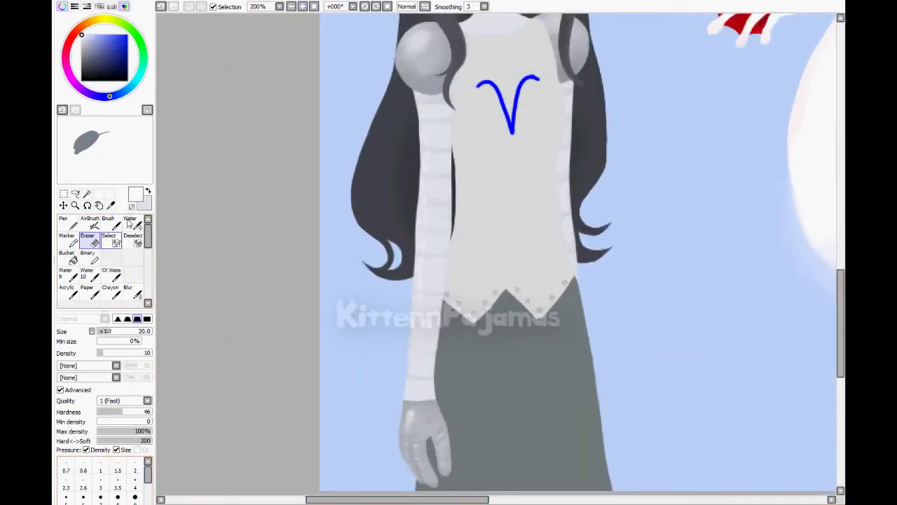
# Block in darker grey shading under and over the bust and along the torso's sides with the Brush at size 20.
pyautogui.click(110, 205)
pyautogui.click(199, 141)
pyautogui.click(108, 222)
pyautogui.moveTo(452, 142)
pyautogui.mouseDown()
pyautogui.moveTo(556, 148)
pyautogui.moveTo(477, 150)
pyautogui.moveTo(499, 127)
pyautogui.mouseUp()
pyautogui.click(134, 492)
pyautogui.moveTo(449, 292)
pyautogui.mouseDown()
pyautogui.moveTo(557, 308)
pyautogui.moveTo(485, 350)
pyautogui.moveTo(483, 368)
pyautogui.mouseUp()
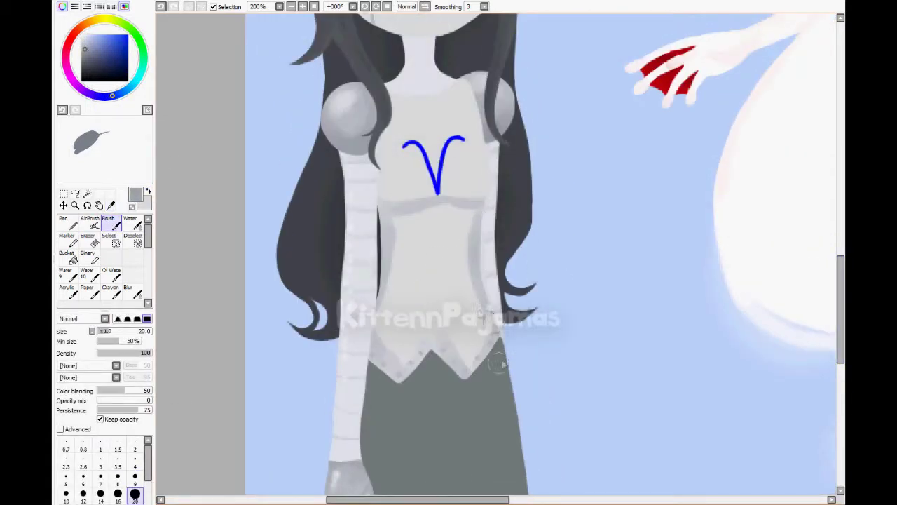
pyautogui.moveTo(438, 203)
pyautogui.mouseDown()
pyautogui.moveTo(484, 184)
pyautogui.moveTo(382, 172)
pyautogui.moveTo(421, 175)
pyautogui.moveTo(388, 157)
pyautogui.moveTo(476, 140)
pyautogui.moveTo(384, 143)
pyautogui.mouseUp()
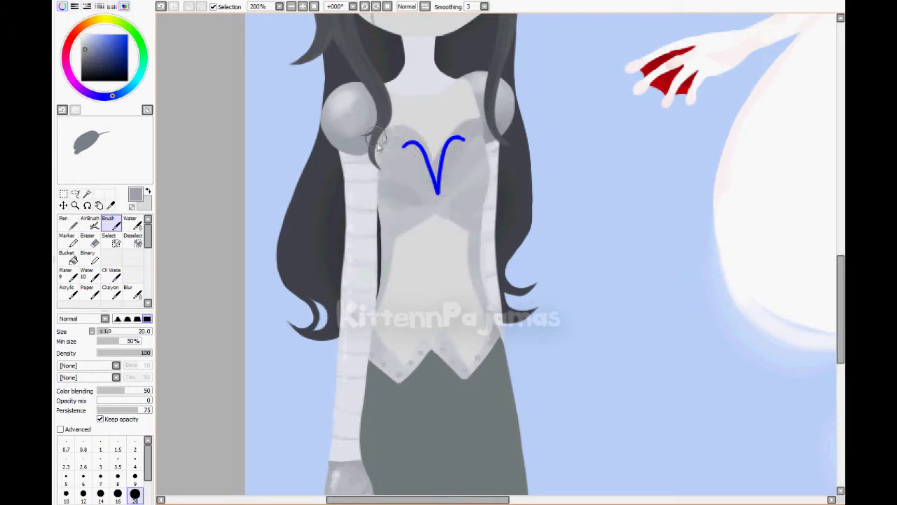
# Blend the shading on the waist and lower torso, alternating the light and darker greys at brush size 20.
pyautogui.keyDown('alt'); pyautogui.click(400, 246); pyautogui.keyUp('alt')
pyautogui.moveTo(419, 231); pyautogui.dragTo(388, 219)
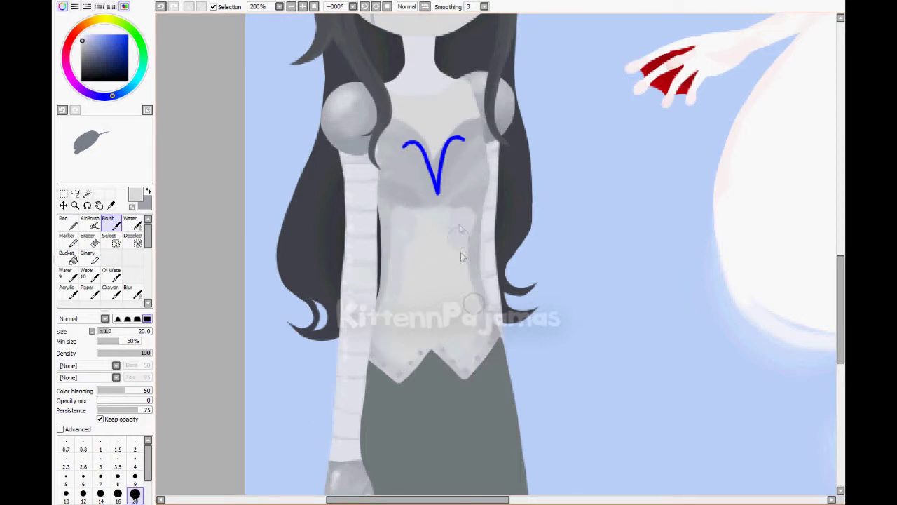
pyautogui.keyDown('alt'); pyautogui.click(393, 314); pyautogui.keyUp('alt')
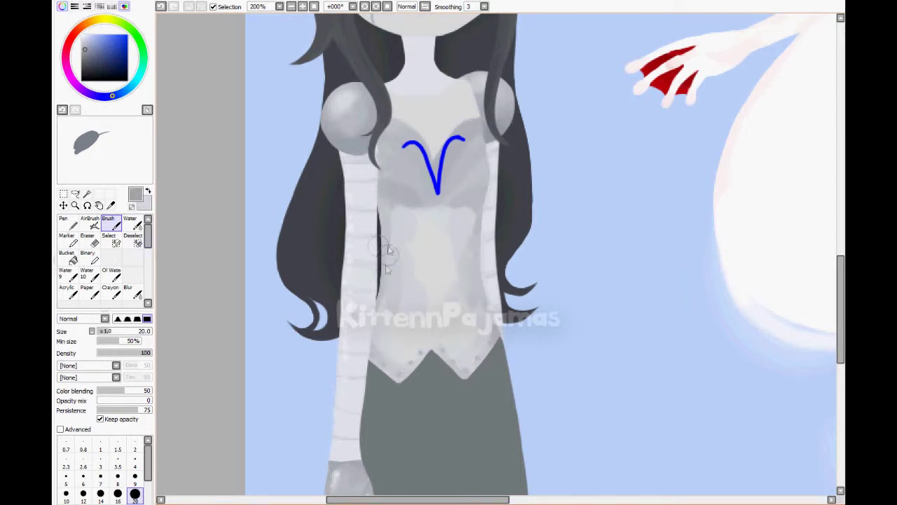
pyautogui.keyDown('alt'); pyautogui.click(392, 294); pyautogui.keyUp('alt')
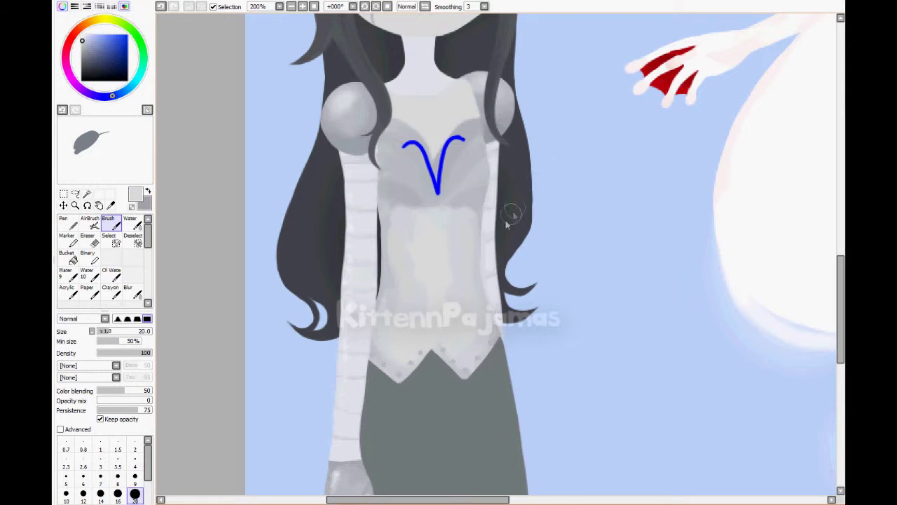
pyautogui.keyDown('alt'); pyautogui.click(394, 256); pyautogui.keyUp('alt')
pyautogui.moveTo(395, 238)
pyautogui.mouseDown()
pyautogui.moveTo(421, 326)
pyautogui.moveTo(455, 315)
pyautogui.mouseUp()
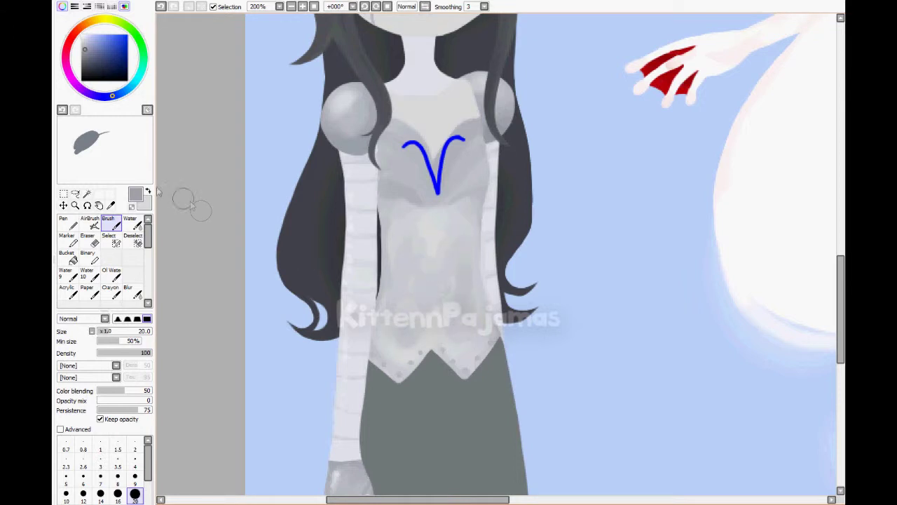
pyautogui.keyDown('alt'); pyautogui.click(397, 243); pyautogui.keyUp('alt')
pyautogui.moveTo(428, 245)
pyautogui.mouseDown()
pyautogui.moveTo(405, 294)
pyautogui.moveTo(421, 310)
pyautogui.mouseUp()
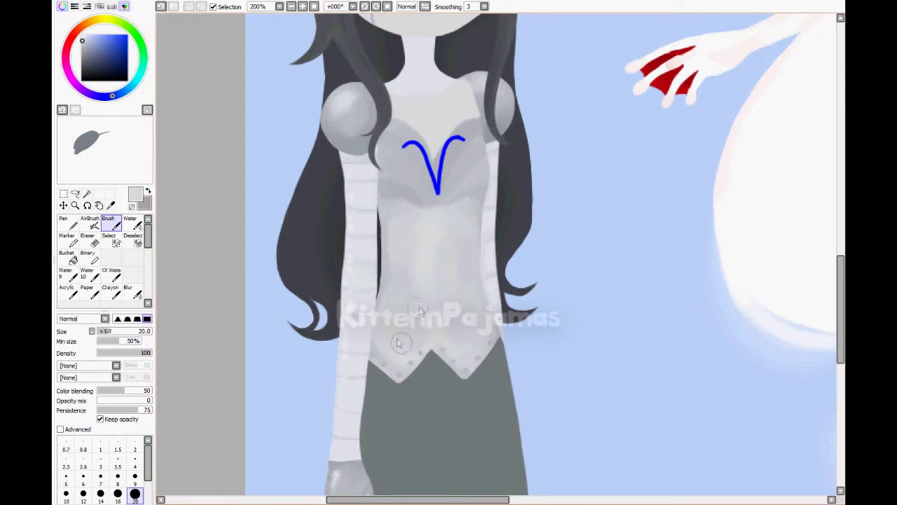
pyautogui.keyDown('alt'); pyautogui.click(272, 226); pyautogui.keyUp('alt')
pyautogui.keyDown('alt'); pyautogui.click(450, 259); pyautogui.keyUp('alt')
pyautogui.keyDown('alt'); pyautogui.click(423, 275); pyautogui.keyUp('alt')
pyautogui.keyDown('alt'); pyautogui.click(421, 301); pyautogui.keyUp('alt')
# Blend the grey bust shading around the blue chest symbol, alternating the light and darker greys.
pyautogui.scroll(3, 414, 294)
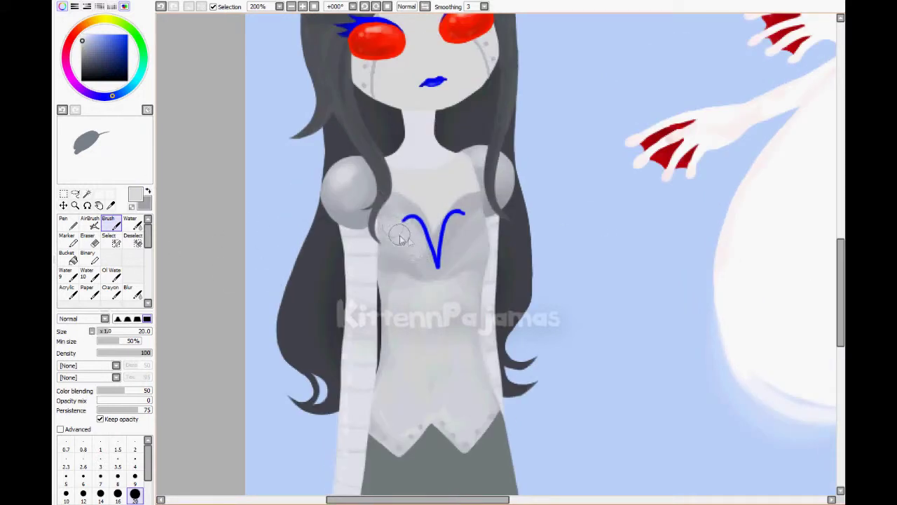
pyautogui.moveTo(459, 210); pyautogui.dragTo(464, 212)
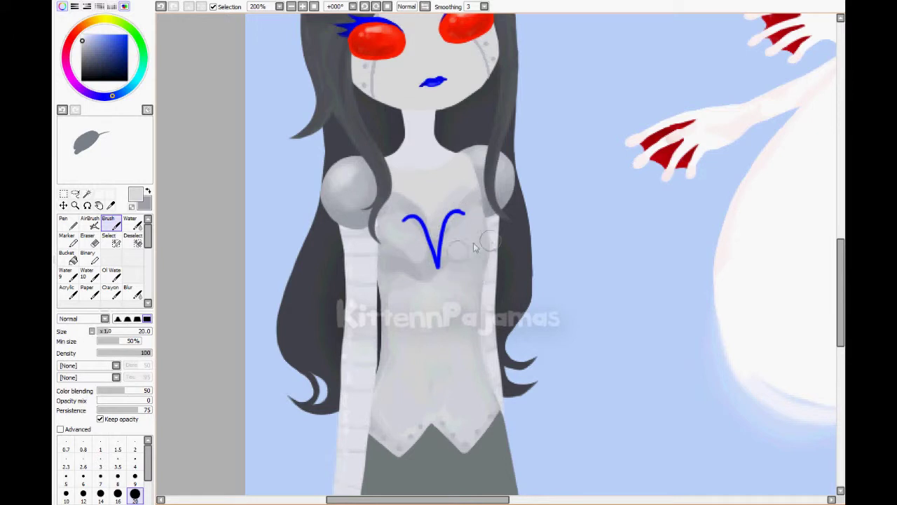
pyautogui.keyDown('alt'); pyautogui.click(454, 286); pyautogui.keyUp('alt')
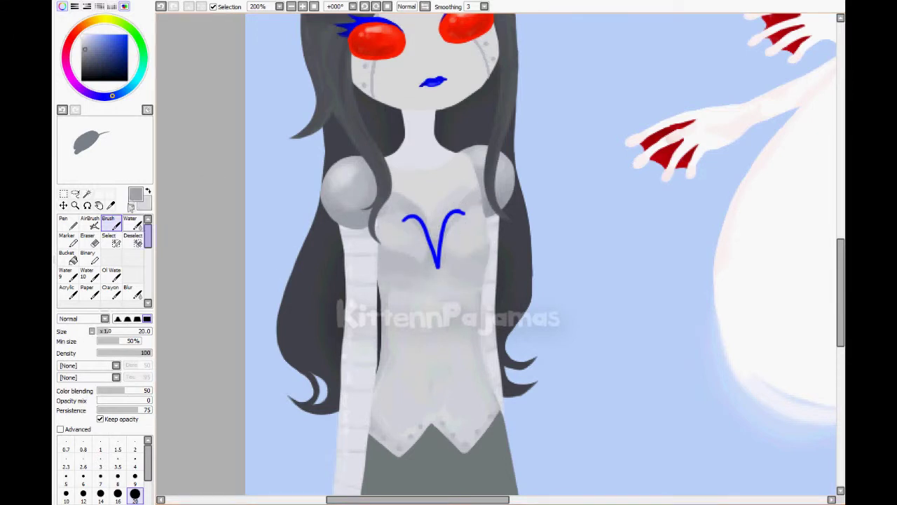
pyautogui.keyDown('alt'); pyautogui.click(441, 263); pyautogui.keyUp('alt')
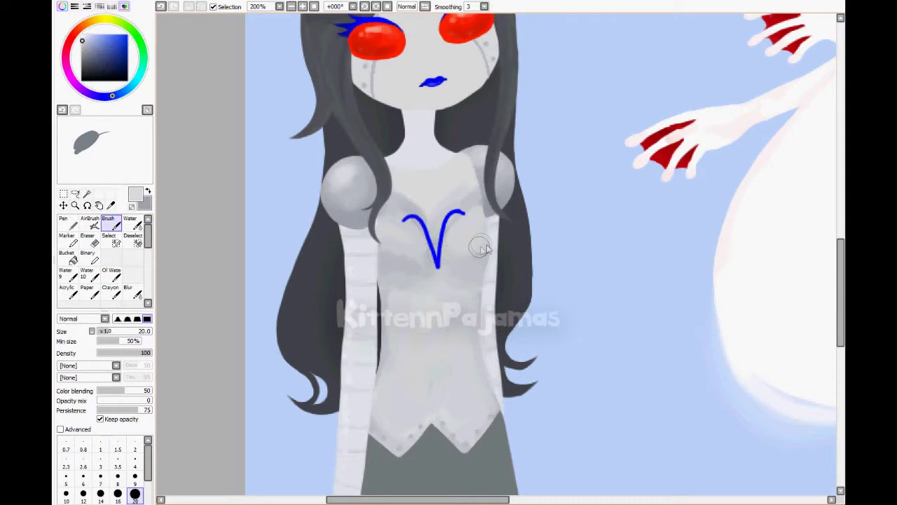
pyautogui.keyDown('alt'); pyautogui.click(459, 270); pyautogui.keyUp('alt')
pyautogui.keyDown('alt'); pyautogui.click(421, 281); pyautogui.keyUp('alt')
# Shade the torso's neckline in darker grey with the Brush at size 20 and blend it with light grey.
pyautogui.keyDown('alt'); pyautogui.click(417, 209); pyautogui.keyUp('alt')
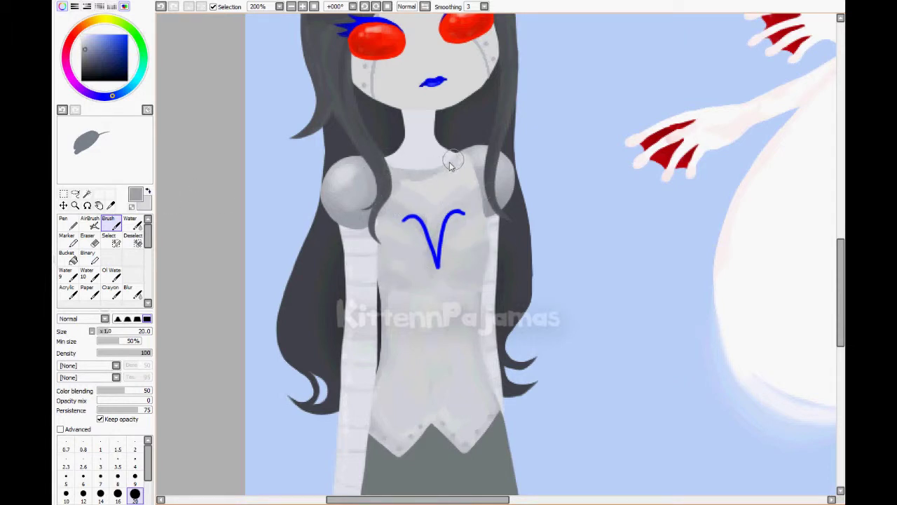
pyautogui.keyDown('alt'); pyautogui.click(397, 177); pyautogui.keyUp('alt')
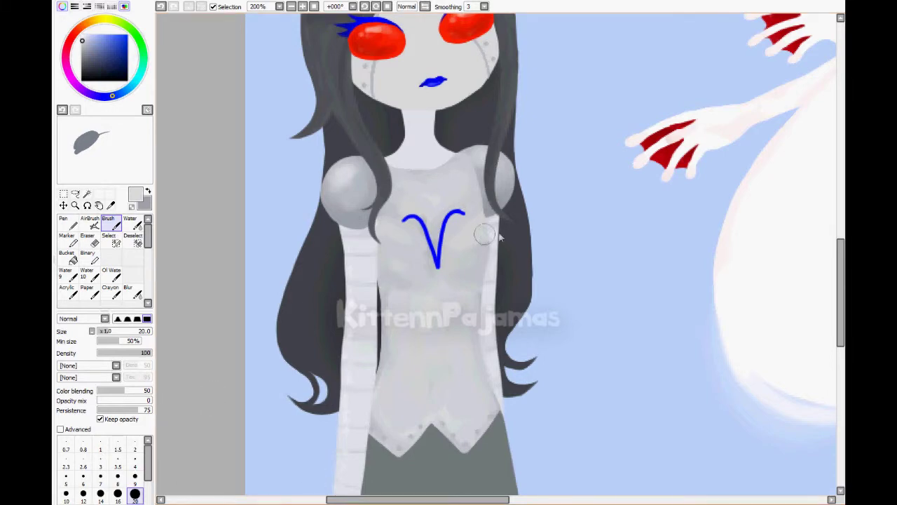
pyautogui.keyDown('alt'); pyautogui.click(190, 161); pyautogui.keyUp('alt')
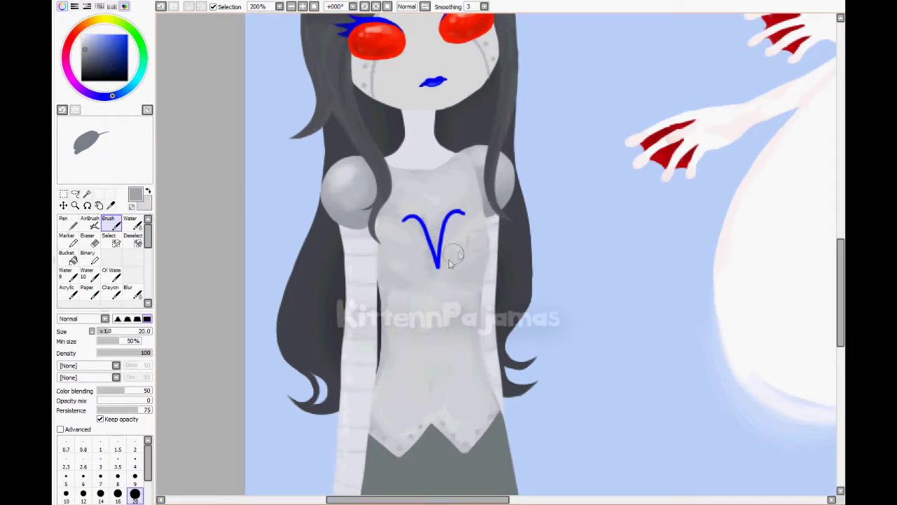
pyautogui.click(146, 203)
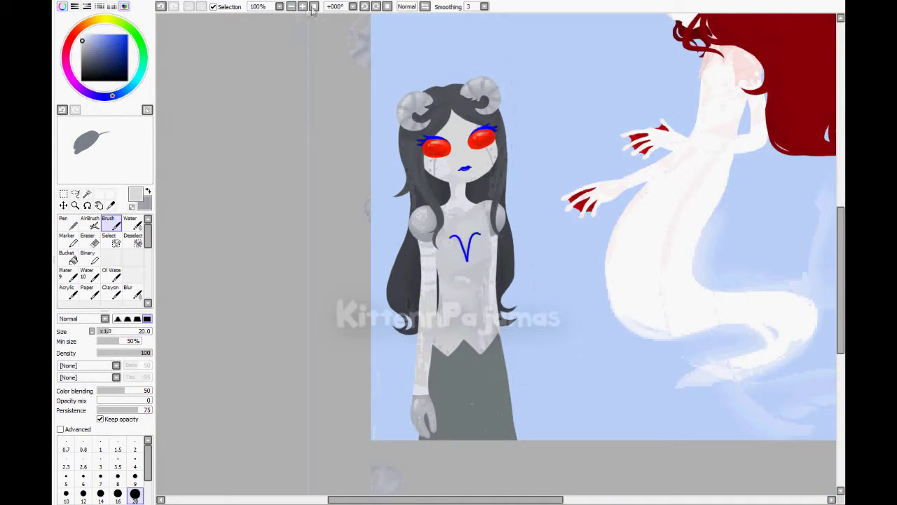
# Dab near-white highlights on both sides of the bust and down the waist with the Brush at size 20.
pyautogui.moveTo(357, 231); pyautogui.dragTo(361, 365)
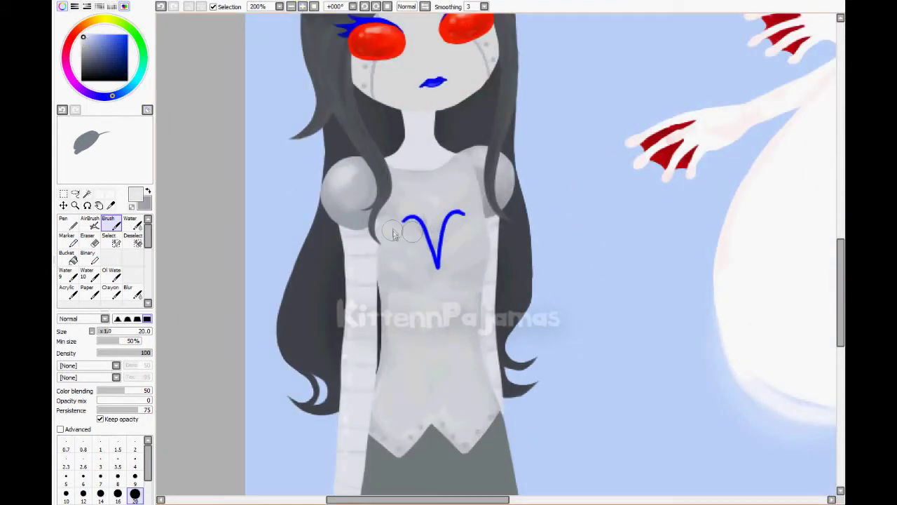
pyautogui.moveTo(416, 234); pyautogui.dragTo(396, 221)
pyautogui.moveTo(449, 232); pyautogui.dragTo(477, 207)
pyautogui.moveTo(392, 210)
pyautogui.mouseDown()
pyautogui.moveTo(395, 342)
pyautogui.moveTo(410, 381)
pyautogui.moveTo(428, 340)
pyautogui.moveTo(420, 371)
pyautogui.mouseUp()
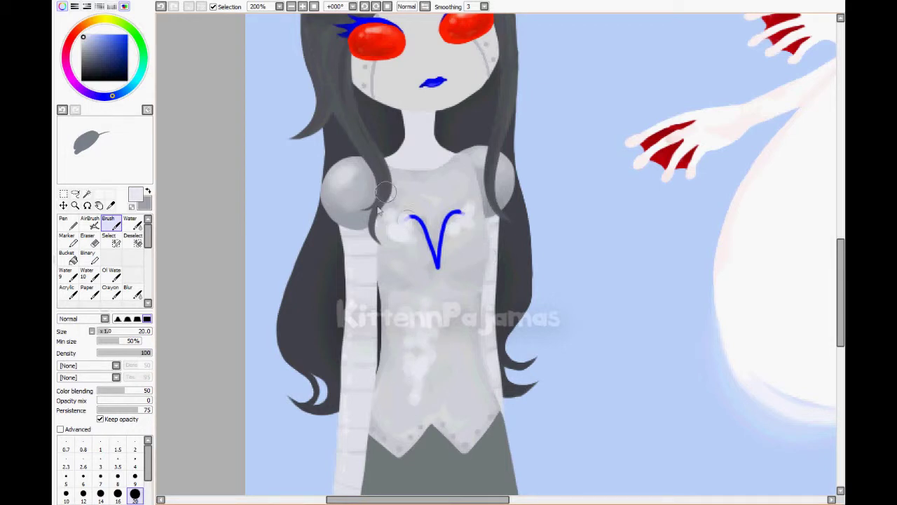
pyautogui.press('e')
pyautogui.moveTo(459, 211); pyautogui.dragTo(468, 242)
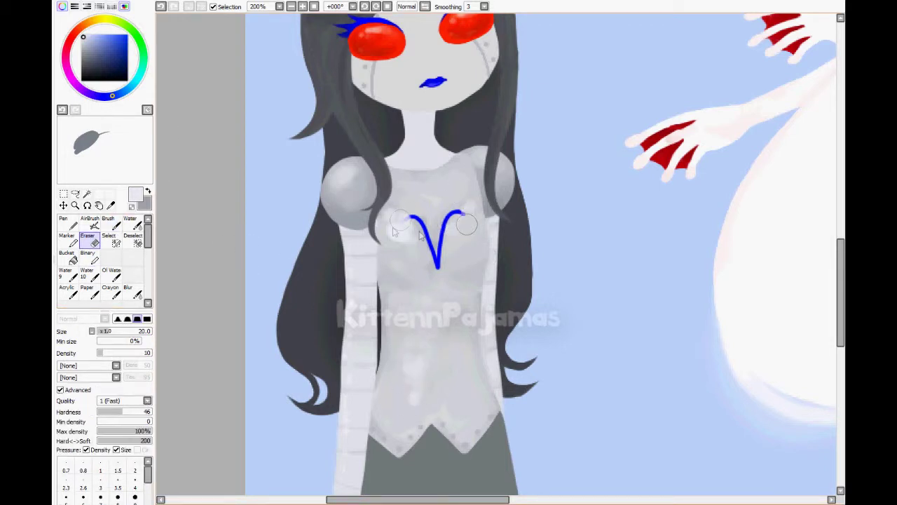
pyautogui.moveTo(405, 210); pyautogui.dragTo(392, 234)
pyautogui.hotkey('ctrl', 'z')
pyautogui.hotkey('ctrl', 'z')
pyautogui.hotkey('ctrl', 'z')
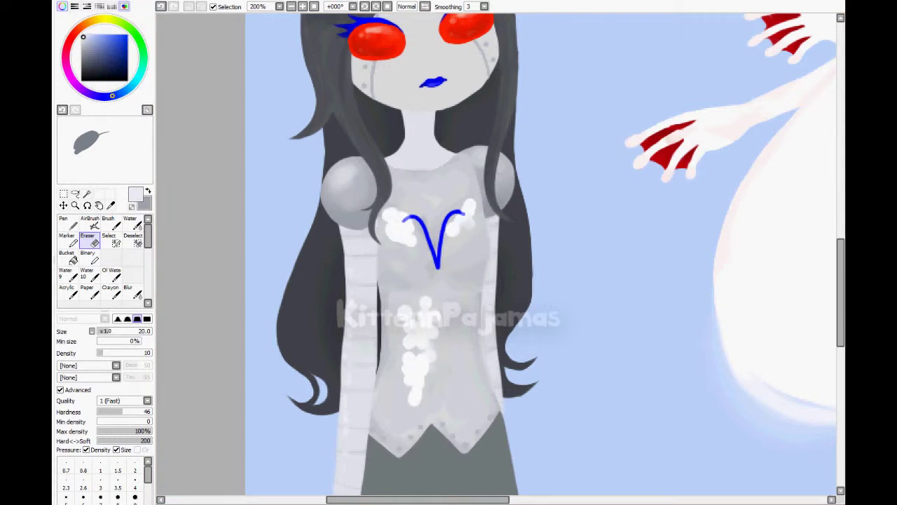
pyautogui.hotkey('ctrl', 'z')
pyautogui.hotkey('ctrl', 'z')
# Set the Eraser density to 30 and soften the bust highlights, repainting and softening the highlight down the waist.
pyautogui.click(113, 352)
pyautogui.hotkey('ctrl', 'y')
pyautogui.hotkey('ctrl', 'y')
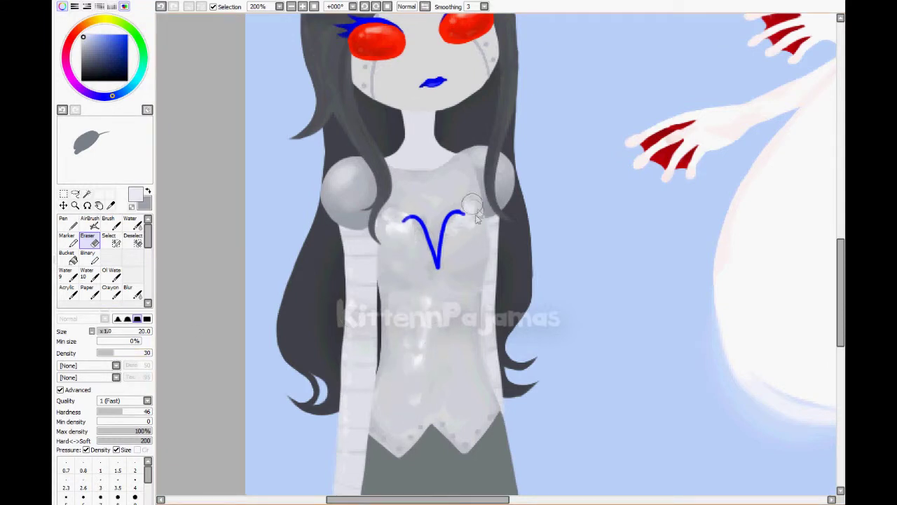
pyautogui.press('b')
pyautogui.moveTo(411, 297); pyautogui.dragTo(415, 398)
pyautogui.press('e')
pyautogui.moveTo(389, 228); pyautogui.dragTo(419, 245)
pyautogui.moveTo(415, 396)
pyautogui.mouseDown()
pyautogui.moveTo(416, 285)
pyautogui.moveTo(410, 382)
pyautogui.mouseUp()
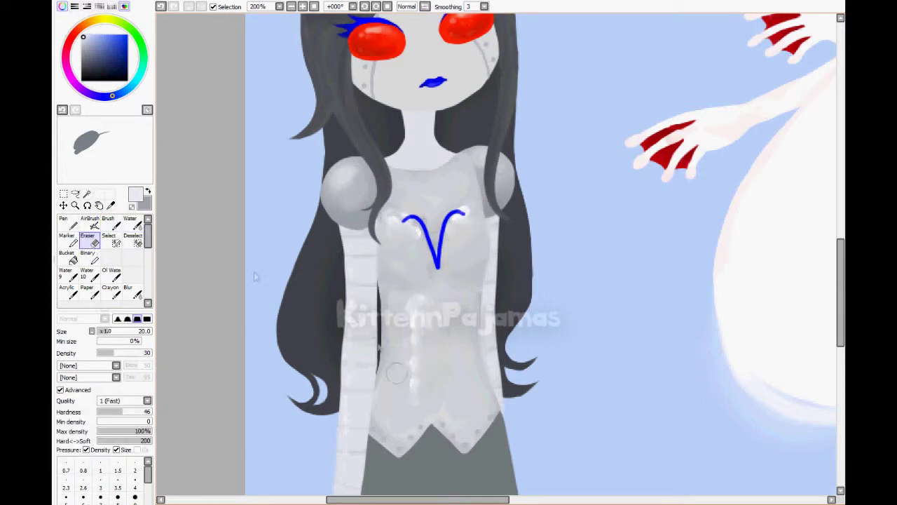
# Add soft near-white highlights to the bust and waist with the AirBrush at size 50 and trim them with the Eraser.
pyautogui.press('v')
pyautogui.moveTo(417, 294); pyautogui.dragTo(417, 400)
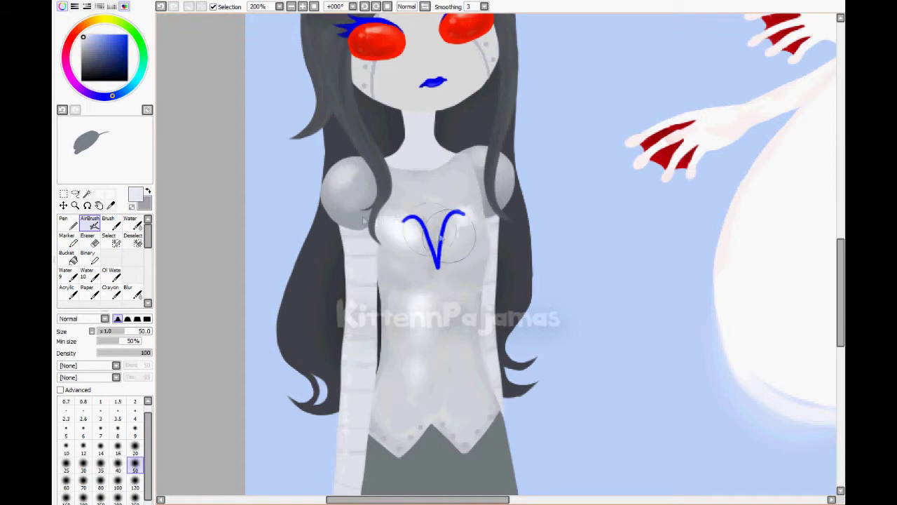
pyautogui.press('e')
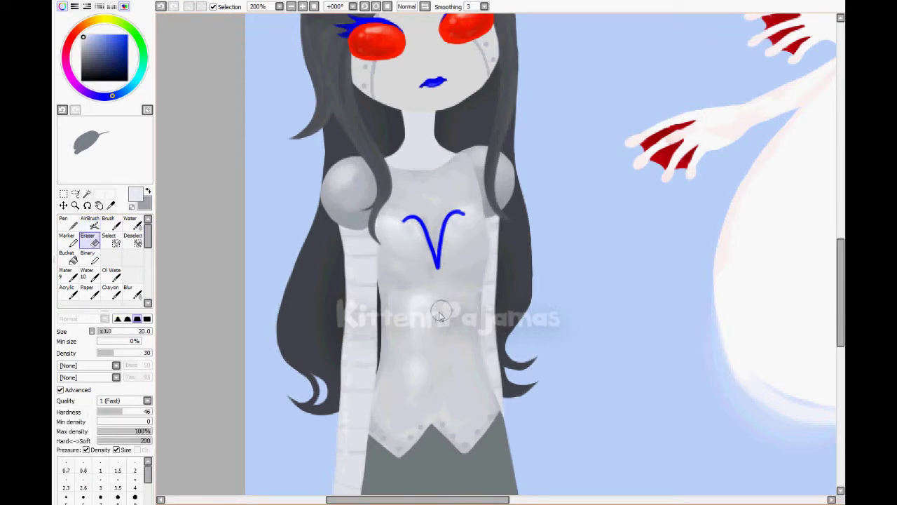
# Choose a darker grey for the skirt and paint curved shading bands across it with the Brush at size 20.
pyautogui.moveTo(839, 307); pyautogui.dragTo(839, 344)
pyautogui.scroll(5, 253, 205)
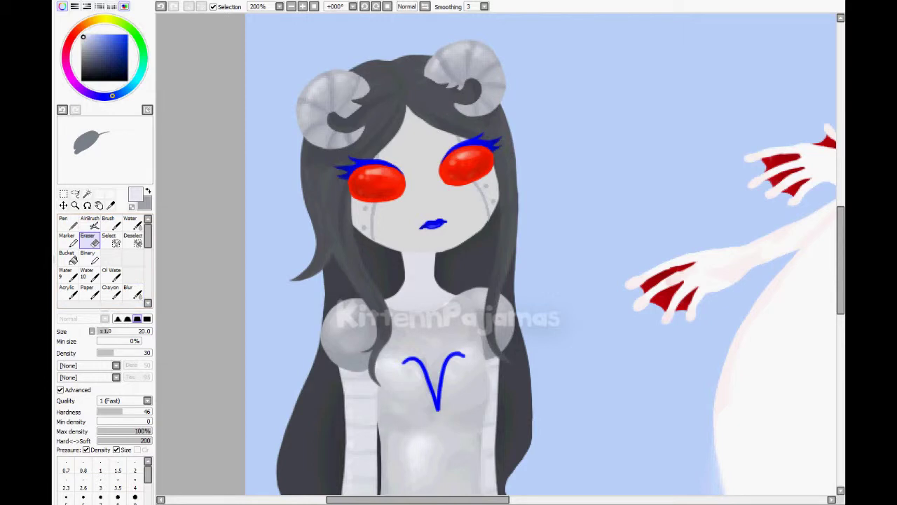
pyautogui.click(110, 204)
pyautogui.scroll(-5, 210, 252)
pyautogui.click(89, 67)
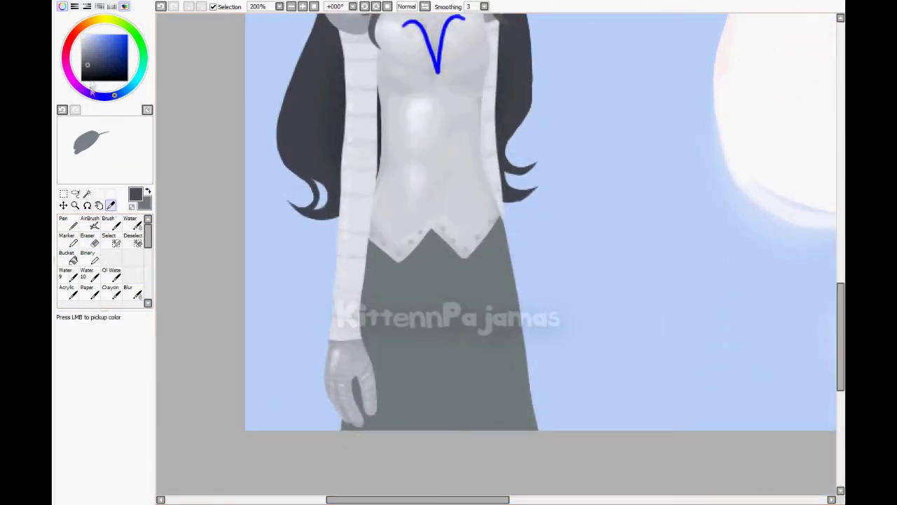
pyautogui.click(108, 223)
pyautogui.moveTo(379, 224)
pyautogui.mouseDown()
pyautogui.moveTo(376, 355)
pyautogui.moveTo(445, 363)
pyautogui.moveTo(495, 340)
pyautogui.moveTo(364, 379)
pyautogui.moveTo(396, 423)
pyautogui.moveTo(583, 288)
pyautogui.moveTo(410, 272)
pyautogui.mouseUp()
pyautogui.moveTo(460, 260); pyautogui.dragTo(409, 267)
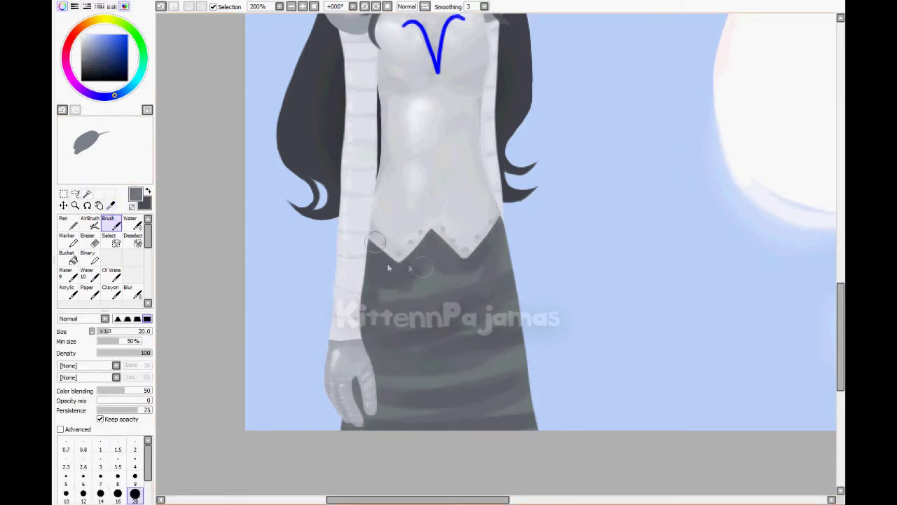
# Blend the skirt's bands with mid grey and add darker grey shading along its edges and folds.
pyautogui.moveTo(381, 298)
pyautogui.mouseDown()
pyautogui.moveTo(490, 294)
pyautogui.moveTo(420, 405)
pyautogui.moveTo(458, 348)
pyautogui.moveTo(437, 419)
pyautogui.mouseUp()
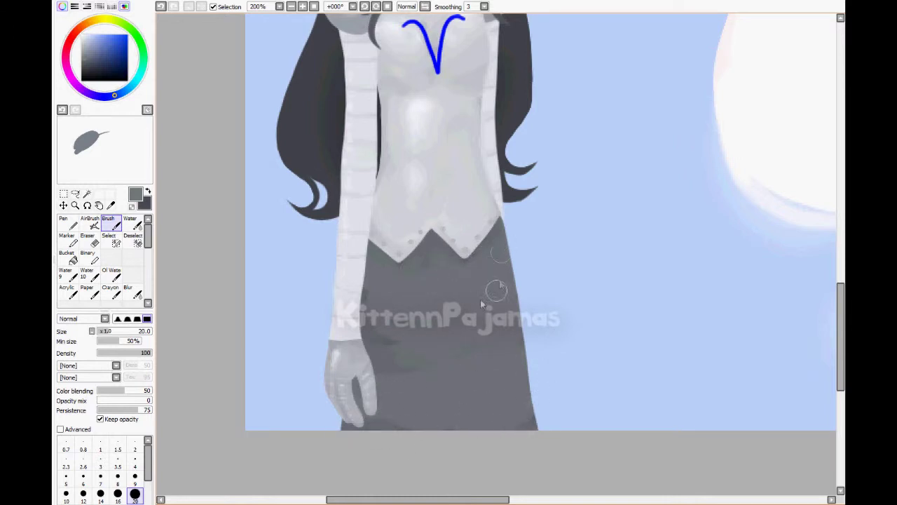
pyautogui.keyDown('alt'); pyautogui.click(386, 361); pyautogui.keyUp('alt')
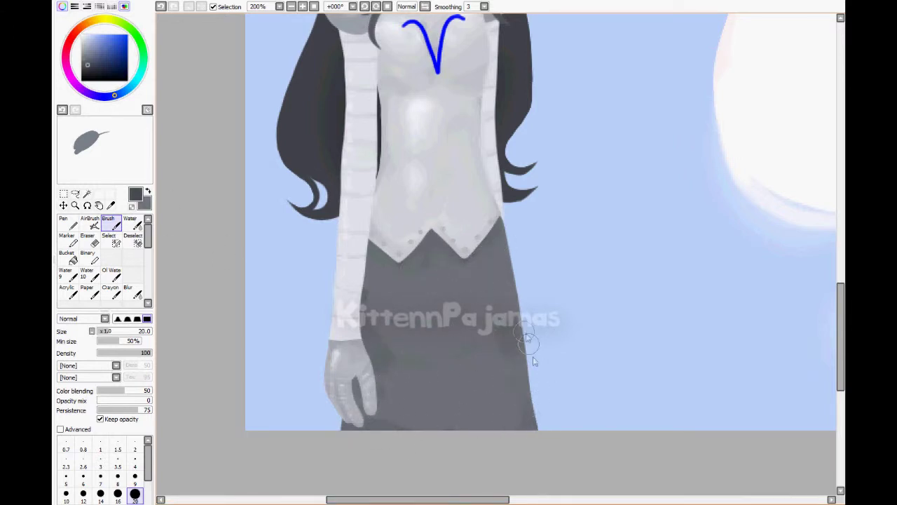
pyautogui.keyDown('alt'); pyautogui.click(391, 360); pyautogui.keyUp('alt')
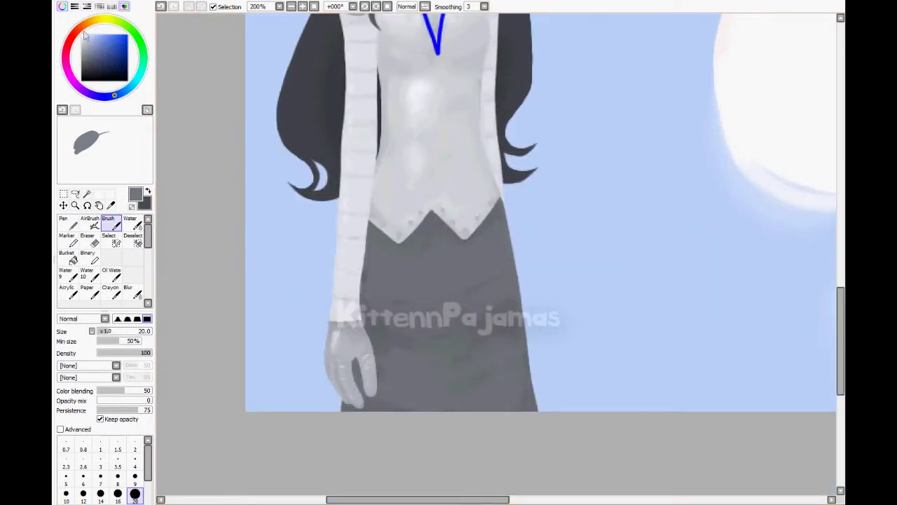
# Dab light grey highlights down the skirt, add AirBrush glow at size 50 and soften them with the Eraser at density 30.
pyautogui.moveTo(406, 273); pyautogui.dragTo(410, 392)
pyautogui.press('a')
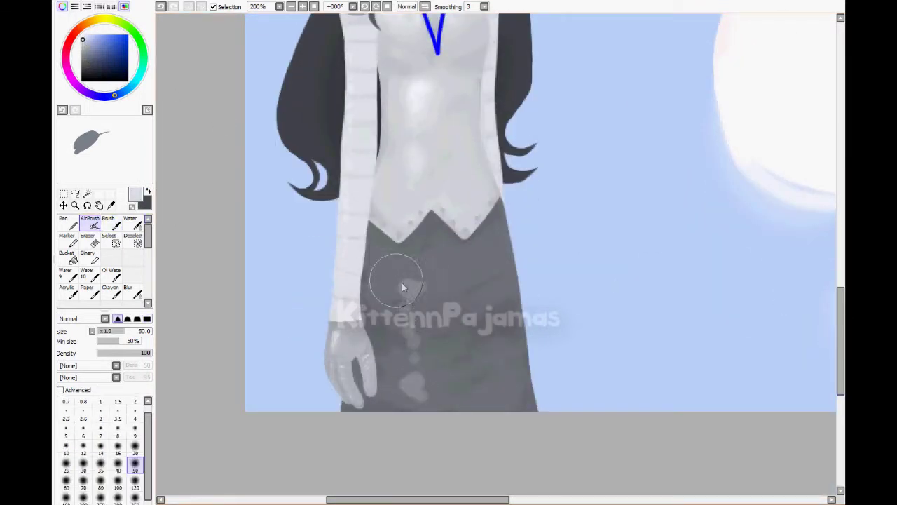
pyautogui.press('e')
pyautogui.moveTo(408, 288); pyautogui.dragTo(411, 312)
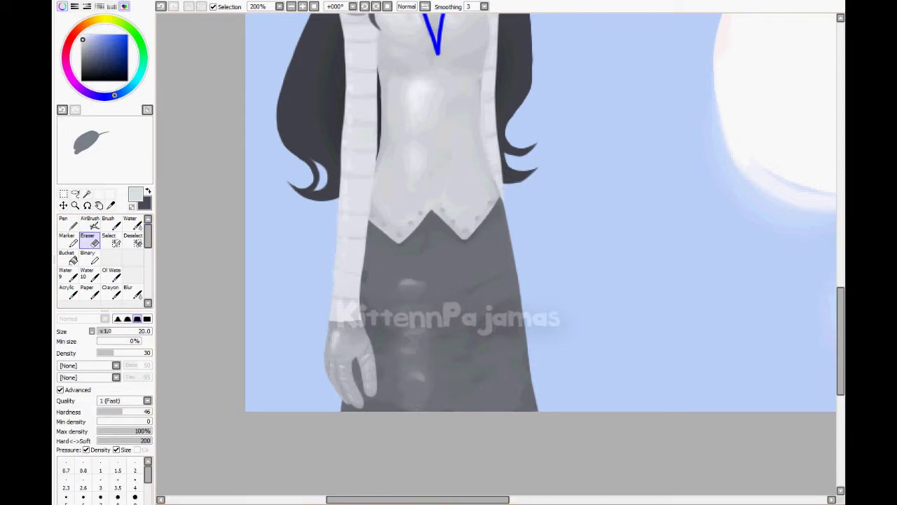
# Paint more light grey highlights down the middle of the skirt with the Brush and soften them with the Eraser at density 30.
pyautogui.press('b')
pyautogui.moveTo(412, 378); pyautogui.dragTo(412, 405)
pyautogui.moveTo(407, 256); pyautogui.dragTo(408, 280)
pyautogui.press('e')
pyautogui.moveTo(413, 315); pyautogui.dragTo(420, 381)
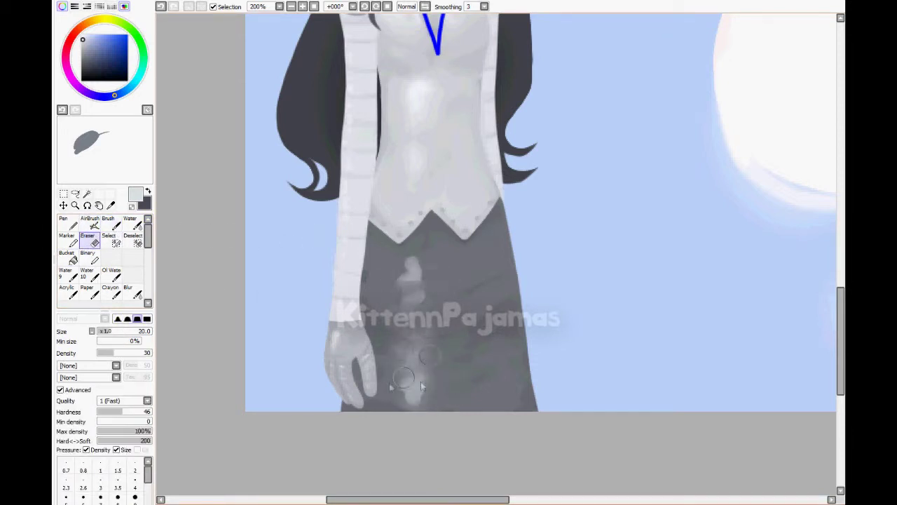
pyautogui.press('Home')
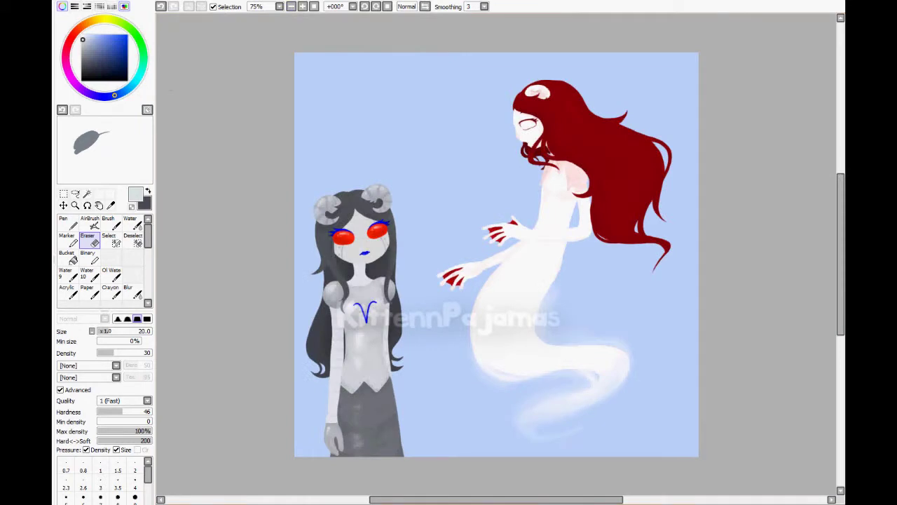
# Paint grey shading on the grey figure's neck with the Brush at size 9 and blend it with sampled light greys.
pyautogui.scroll(4, 361, 254)
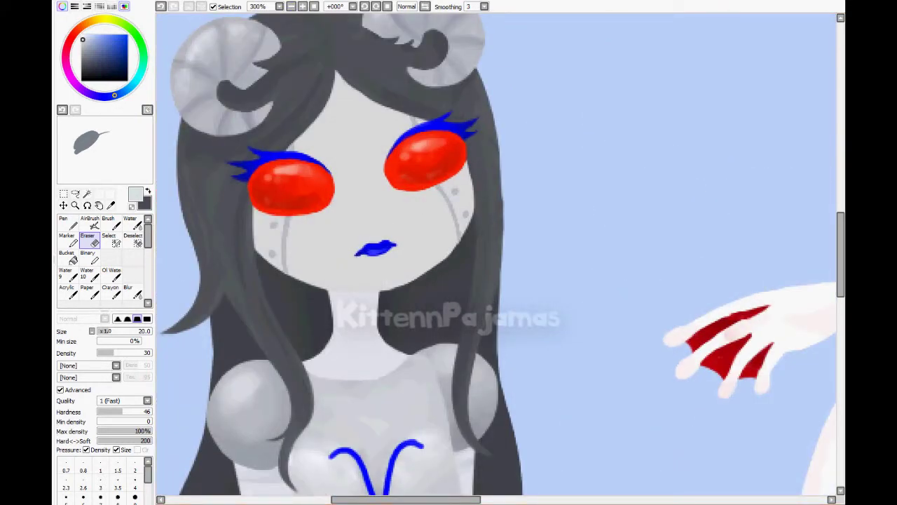
pyautogui.press('b')
pyautogui.keyDown('alt'); pyautogui.click(356, 346); pyautogui.keyUp('alt')
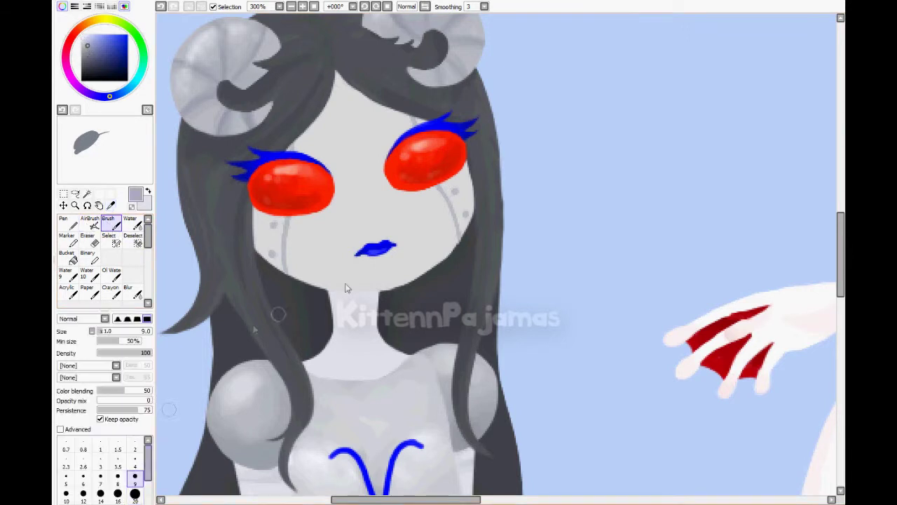
pyautogui.moveTo(337, 287)
pyautogui.mouseDown()
pyautogui.moveTo(371, 379)
pyautogui.moveTo(350, 309)
pyautogui.mouseUp()
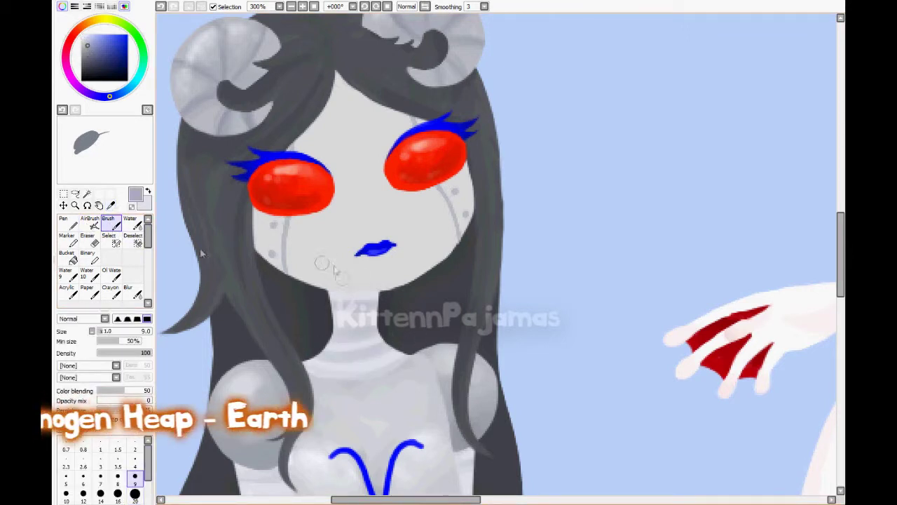
pyautogui.keyDown('alt'); pyautogui.click(321, 299); pyautogui.keyUp('alt')
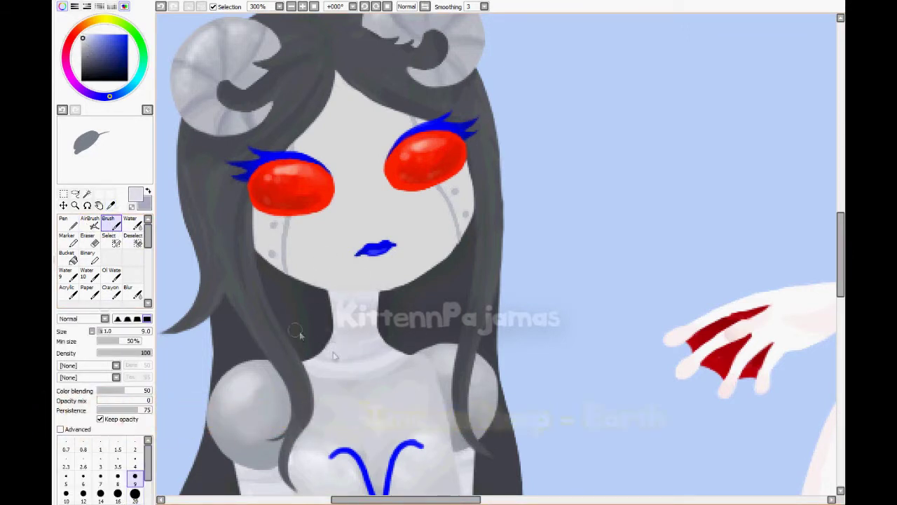
pyautogui.keyDown('alt'); pyautogui.click(335, 290); pyautogui.keyUp('alt')
pyautogui.moveTo(330, 293); pyautogui.dragTo(379, 295)
pyautogui.keyDown('alt'); pyautogui.click(326, 297); pyautogui.keyUp('alt')
# Sample a mid grey and paint thin curved bands across the neck with the Brush at size 4.
pyautogui.keyDown('alt'); pyautogui.click(313, 370); pyautogui.keyUp('alt')
pyautogui.press('[')
pyautogui.press('[')
pyautogui.press('[')
pyautogui.press('[')
pyautogui.press('[')
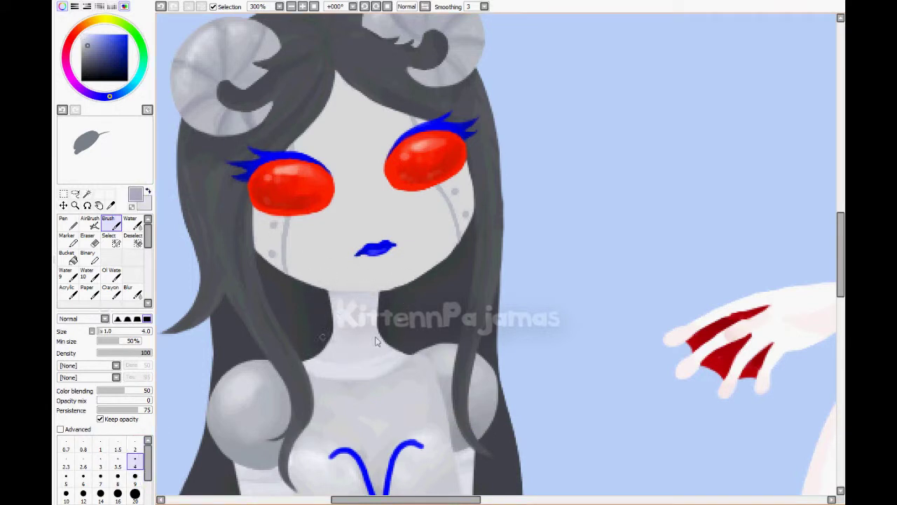
pyautogui.moveTo(370, 288); pyautogui.dragTo(338, 279)
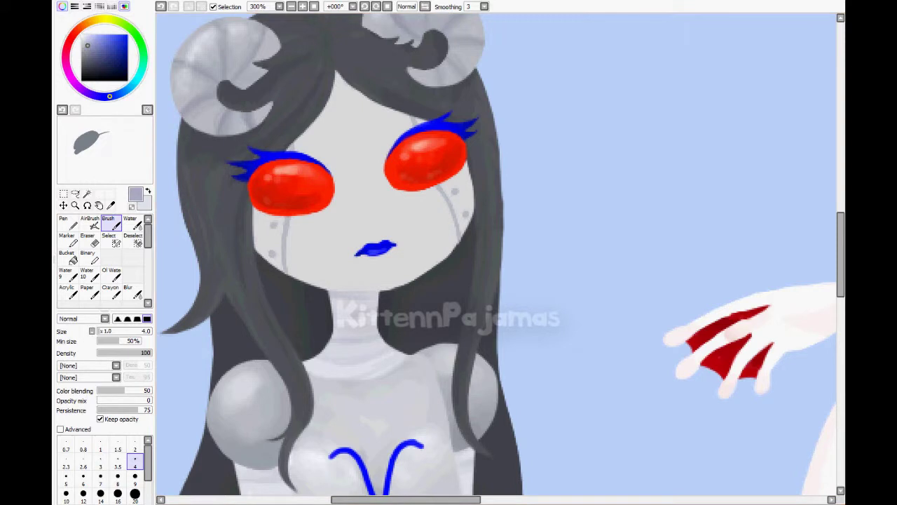
# Sample a darker grey and shade the face edges, forehead and nose area with the Brush at size 20.
pyautogui.keyDown('alt'); pyautogui.click(245, 151); pyautogui.keyUp('alt')
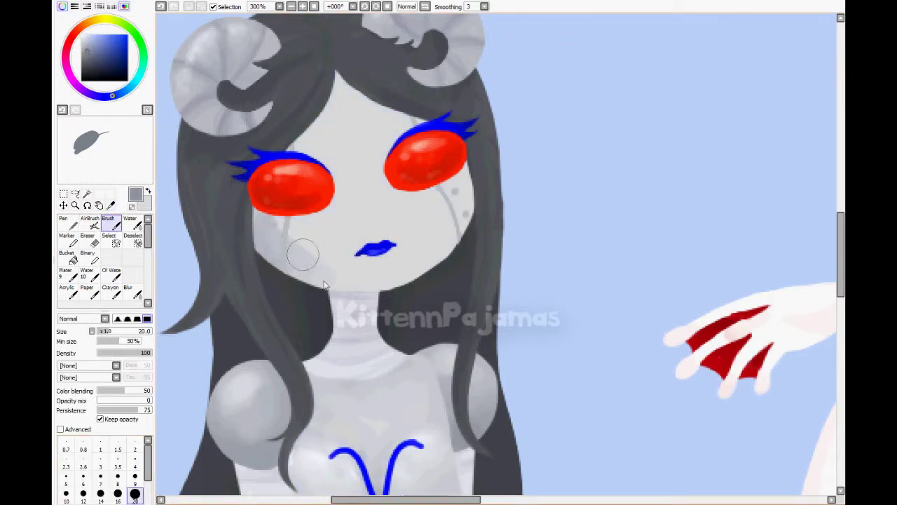
pyautogui.moveTo(459, 168); pyautogui.dragTo(421, 274)
pyautogui.moveTo(364, 168); pyautogui.dragTo(368, 224)
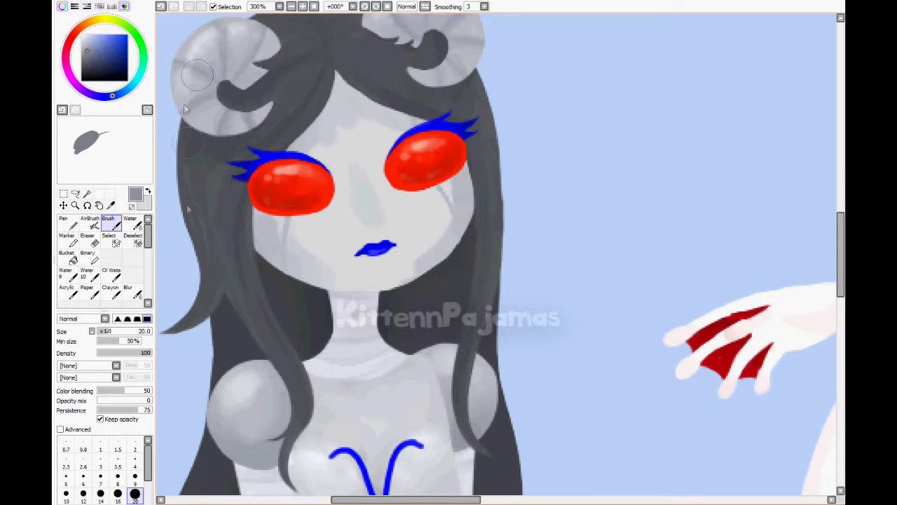
# Redraw the seam lines and rivets on both cheeks in darker grey with the Pen at size 9.
pyautogui.press('n')
pyautogui.moveTo(288, 219); pyautogui.dragTo(285, 274)
pyautogui.click(270, 254)
pyautogui.click(274, 224)
pyautogui.moveTo(440, 188); pyautogui.dragTo(459, 238)
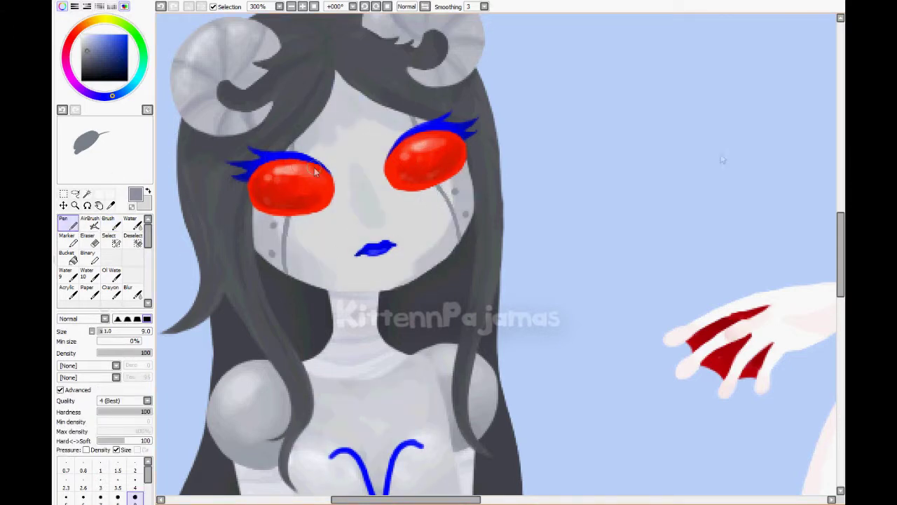
# Dot grey rivets along the pointed hem of the bodice with the Pen.
pyautogui.scroll(-5, 290, 113)
pyautogui.click(284, 312)
pyautogui.click(301, 325)
pyautogui.click(325, 342)
pyautogui.click(356, 309)
pyautogui.click(390, 304)
pyautogui.click(423, 338)
pyautogui.click(443, 315)
pyautogui.click(460, 294)
pyautogui.scroll(5, 423, 337)
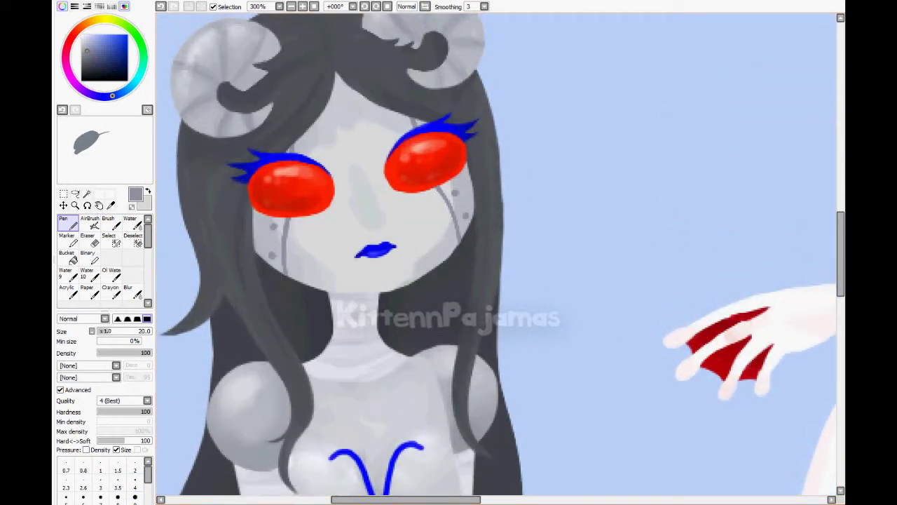
# Draw a grey nose above the lips and trim its shape with the Eraser at size 4 and density 73.
pyautogui.click(147, 191)
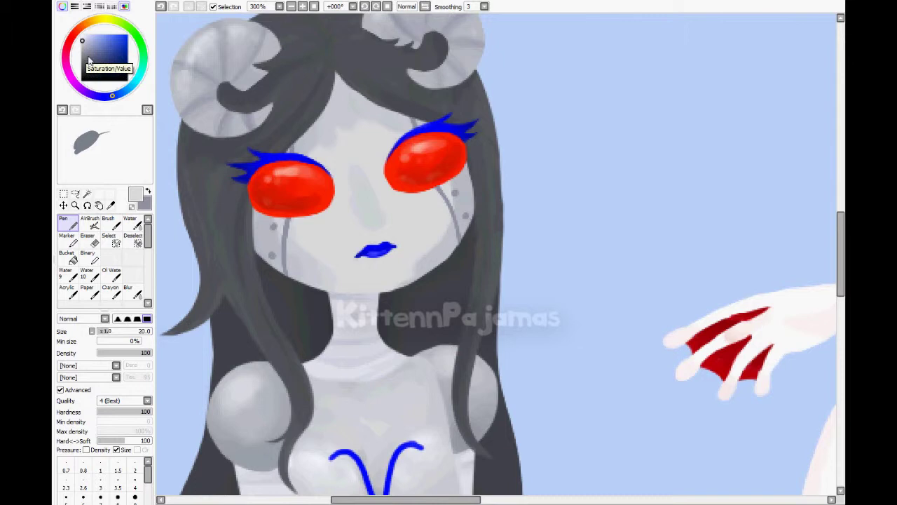
pyautogui.click(86, 50)
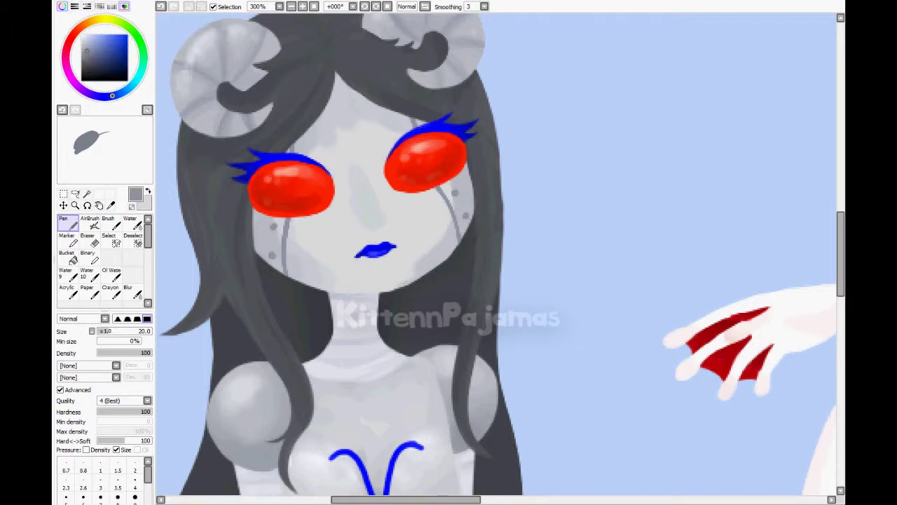
pyautogui.moveTo(369, 219)
pyautogui.mouseDown()
pyautogui.moveTo(370, 207)
pyautogui.moveTo(371, 217)
pyautogui.mouseUp()
pyautogui.click(91, 241)
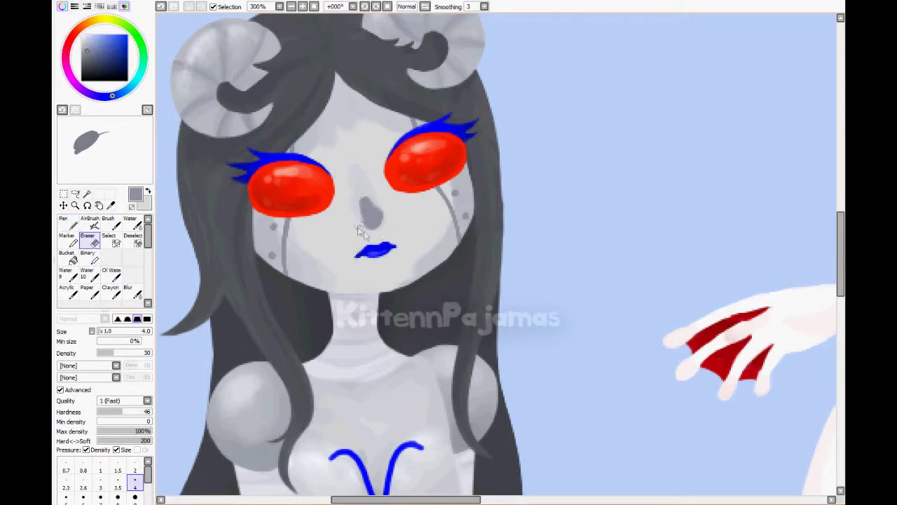
pyautogui.moveTo(116, 352); pyautogui.dragTo(133, 357)
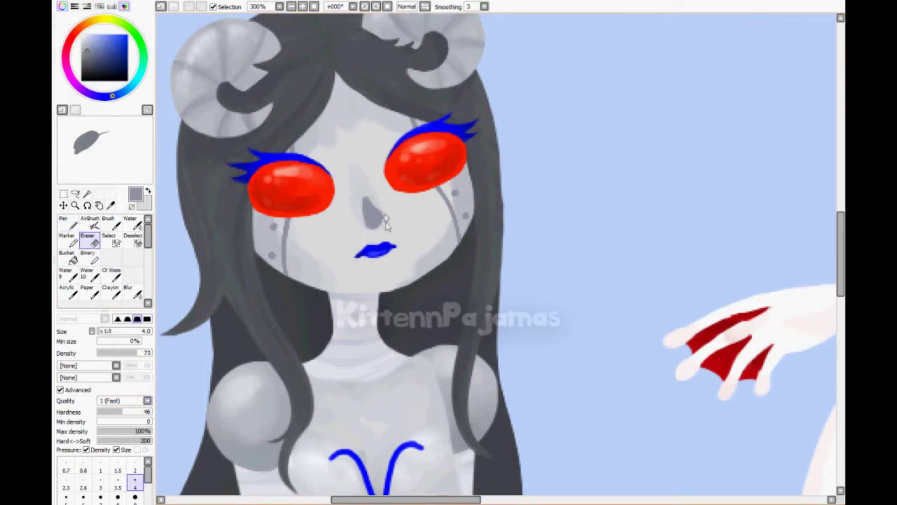
pyautogui.press('b')
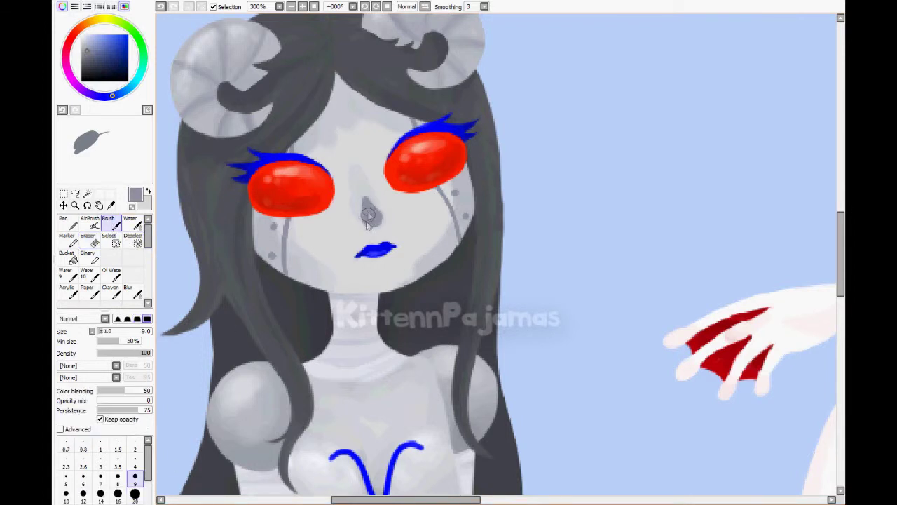
pyautogui.press('e')
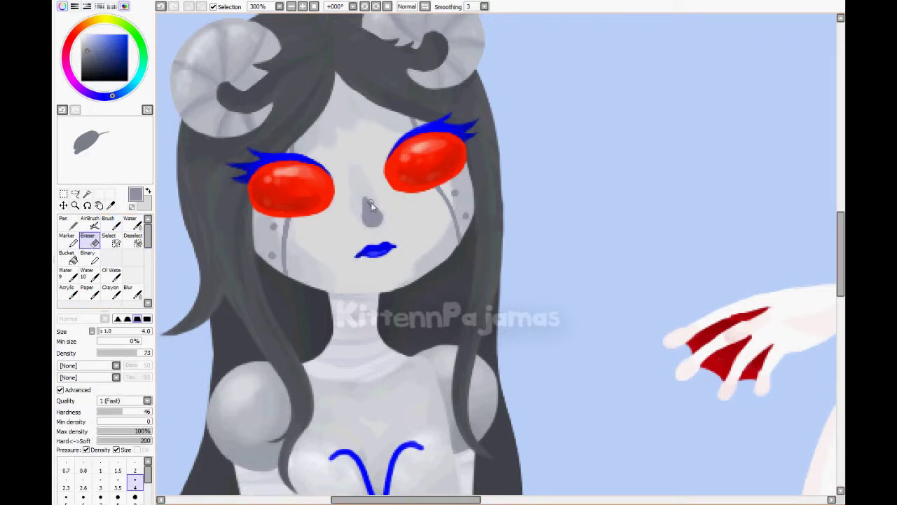
# Smooth the shading around the nose, cheeks, chin and forehead with light and darker grey, using the Brush at size 20.
pyautogui.press('b')
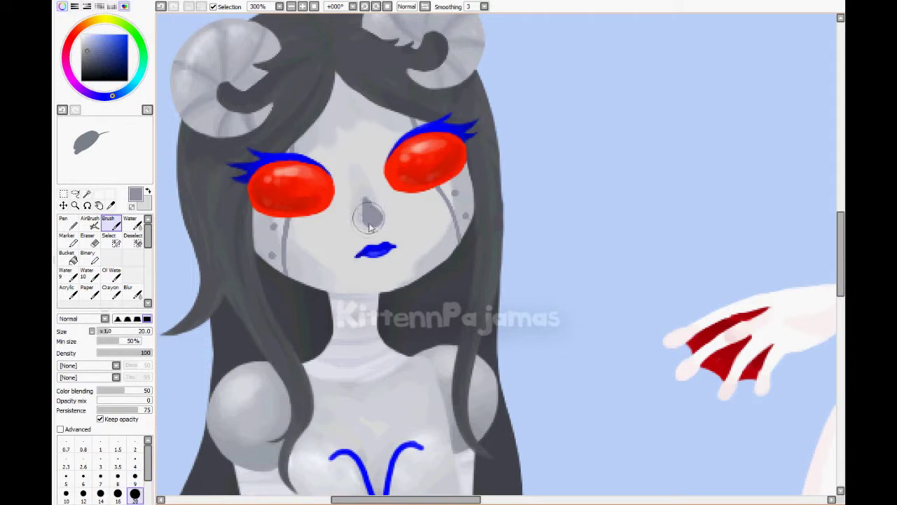
pyautogui.keyDown('alt'); pyautogui.click(364, 217); pyautogui.keyUp('alt')
pyautogui.moveTo(359, 209)
pyautogui.mouseDown()
pyautogui.moveTo(382, 210)
pyautogui.moveTo(395, 235)
pyautogui.moveTo(385, 226)
pyautogui.mouseUp()
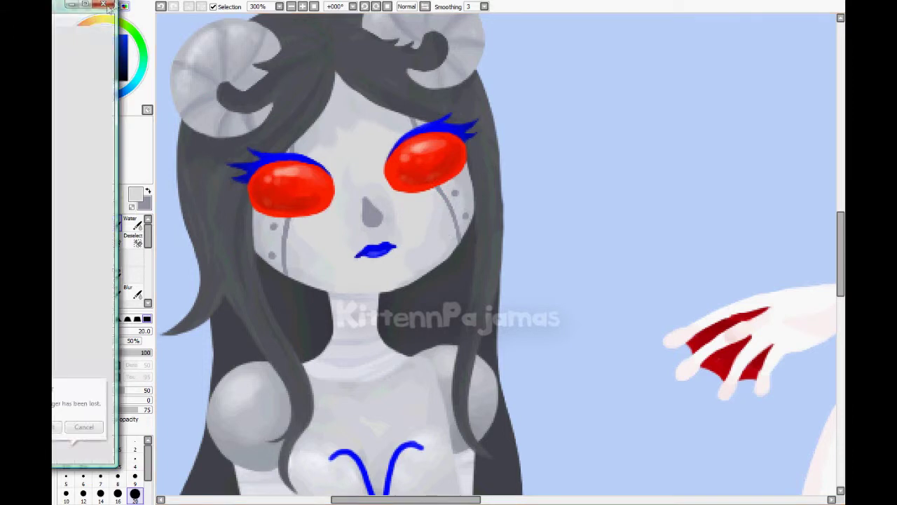
pyautogui.press('x')
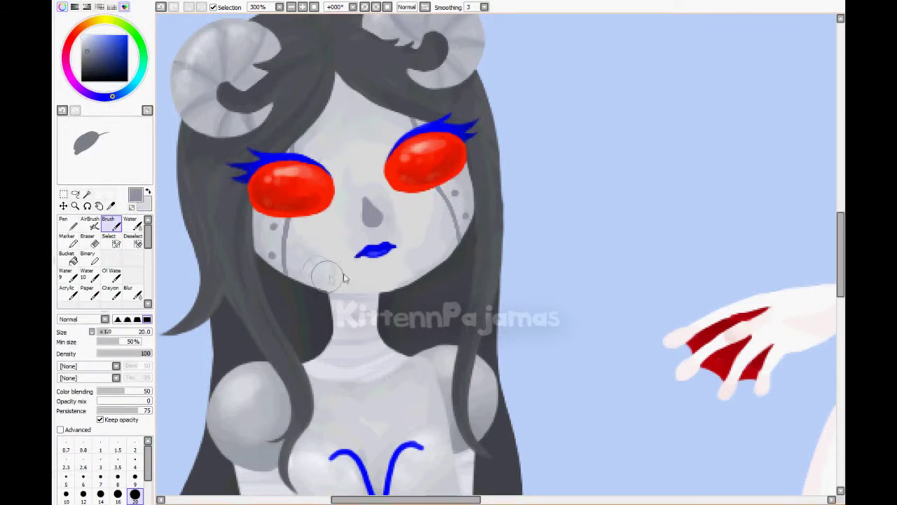
pyautogui.click(148, 193)
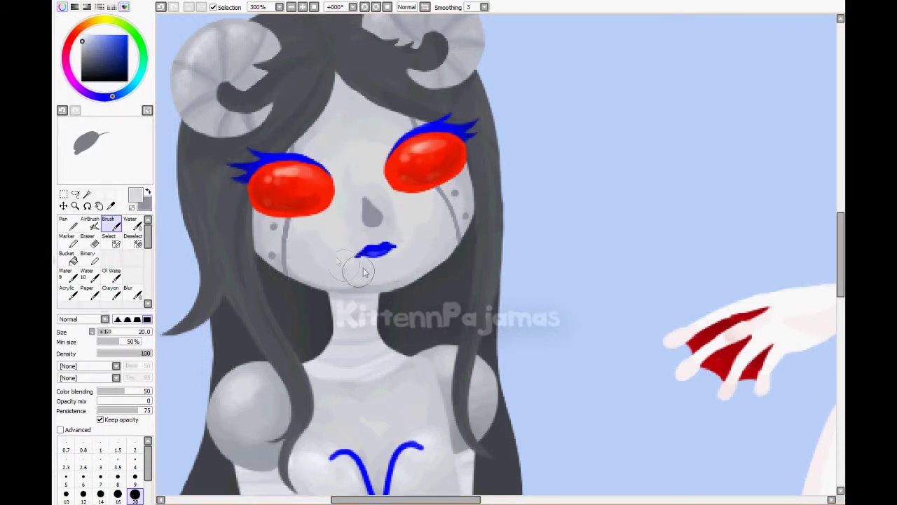
pyautogui.press('x')
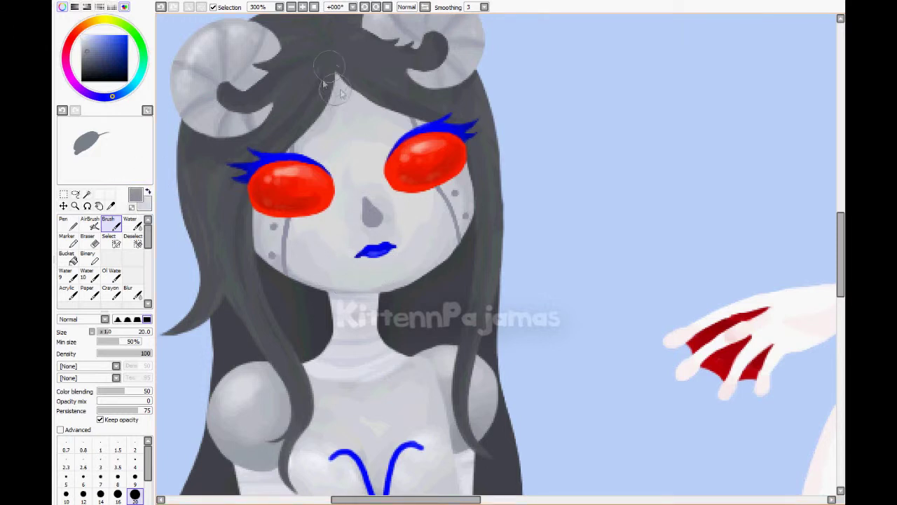
# Shade the edges of the face softly with the AirBrush at size 50, lowering its density to 37.
pyautogui.press('v')
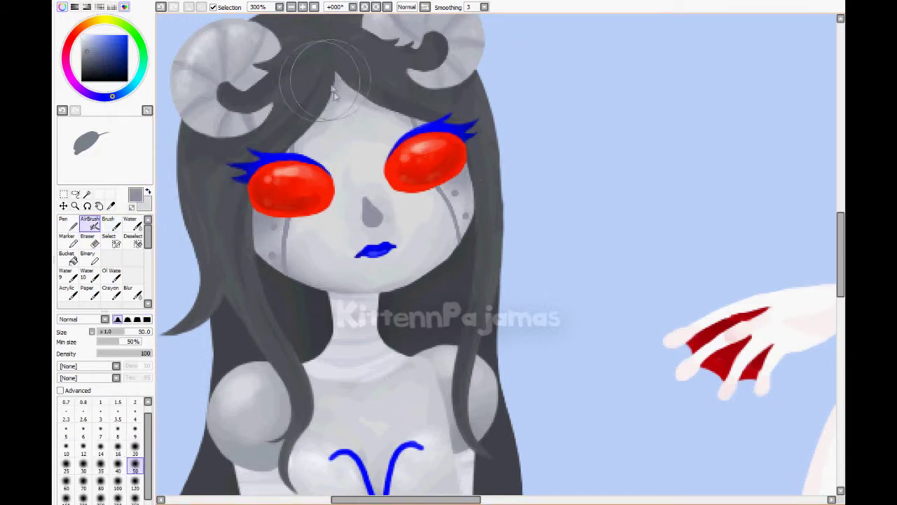
pyautogui.press('x')
pyautogui.moveTo(121, 356); pyautogui.dragTo(115, 354)
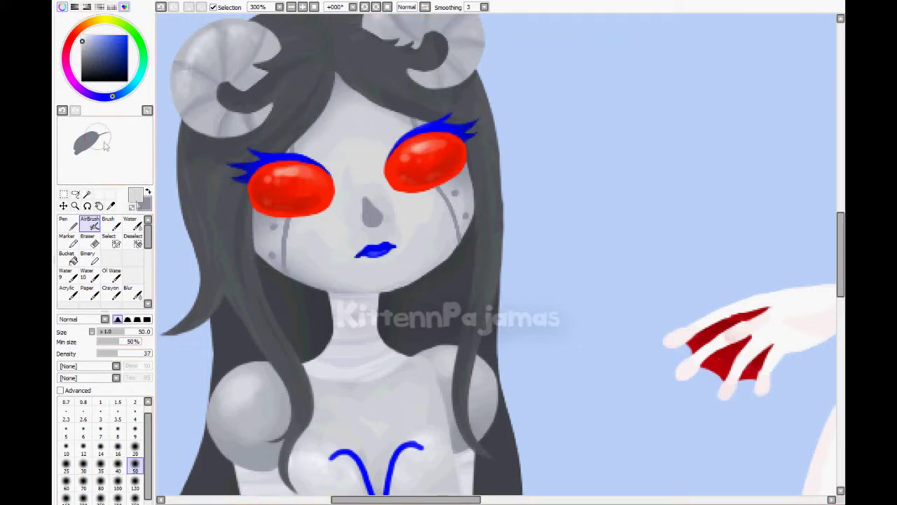
pyautogui.press('x')
# Choose a near-white and paint highlights on the cheeks, nose bridge and forehead with the Brush at size 9, trimming them with the Eraser.
pyautogui.press('x')
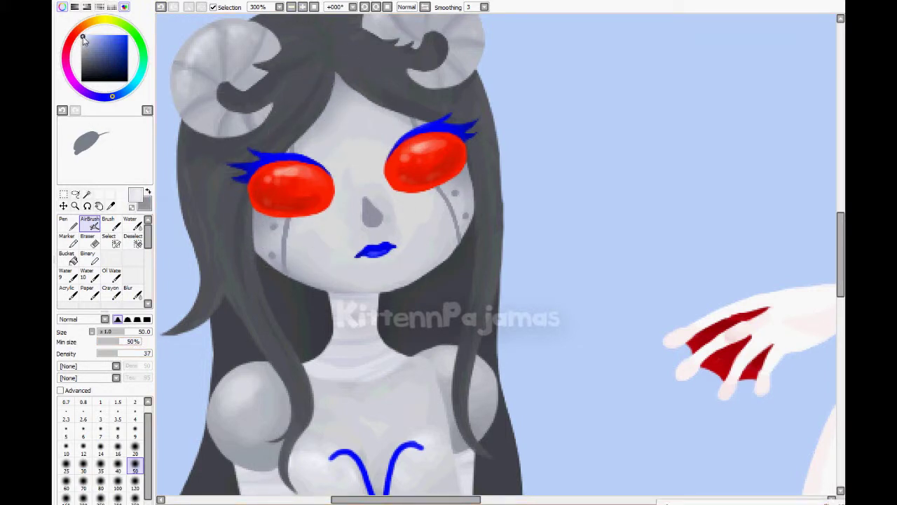
pyautogui.press('b')
pyautogui.moveTo(294, 224); pyautogui.dragTo(295, 263)
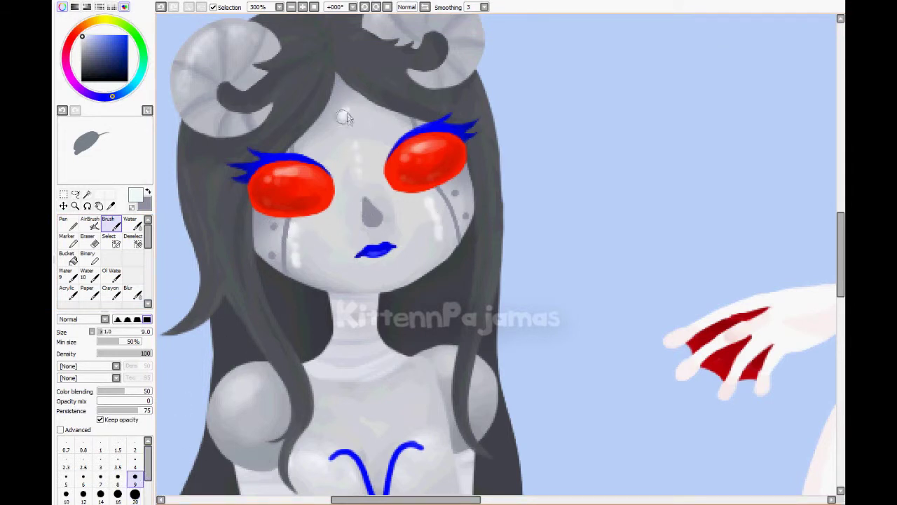
pyautogui.press('e')
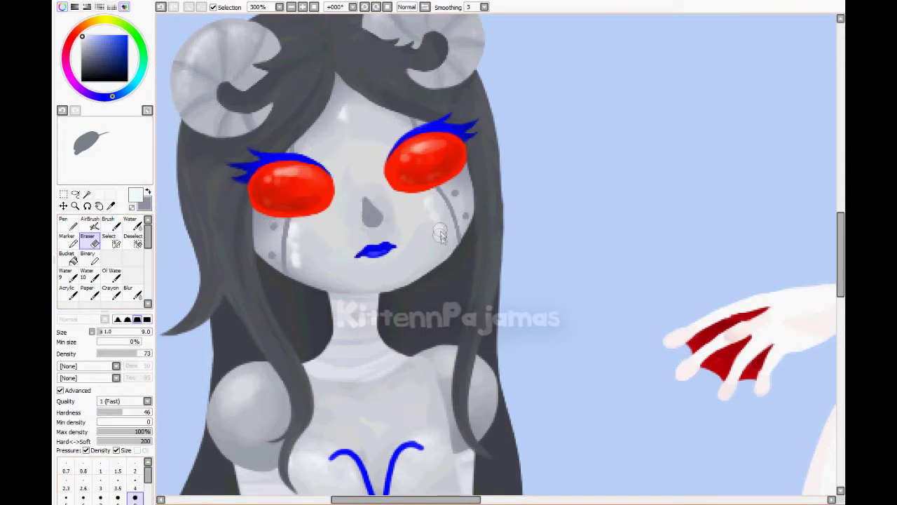
# Add AirBrush glow at size 20 to the face highlights and rework them with the Brush and Eraser at density 49.
pyautogui.press('a')
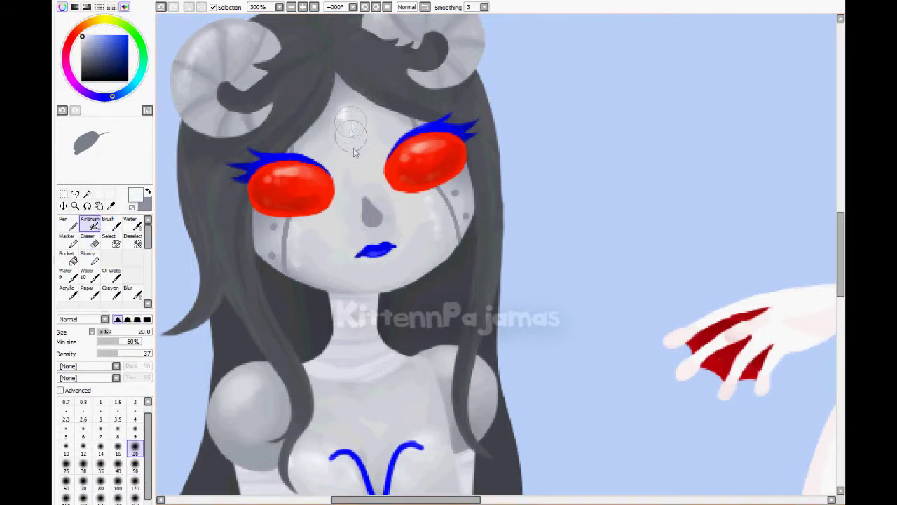
pyautogui.press('e')
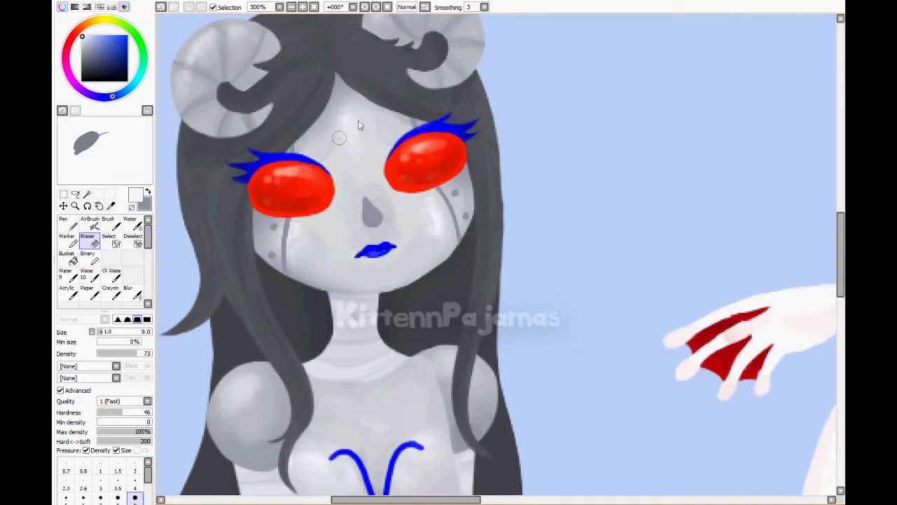
pyautogui.press('a')
pyautogui.press('b')
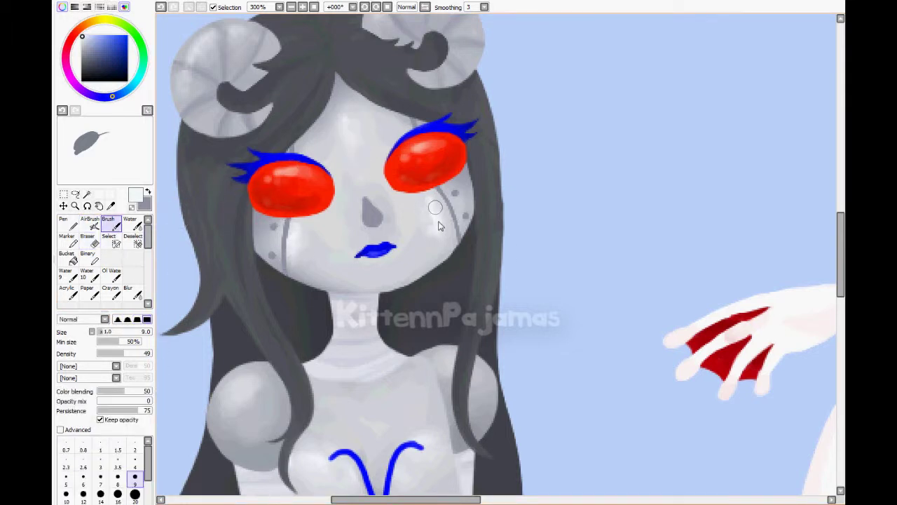
pyautogui.press('e')
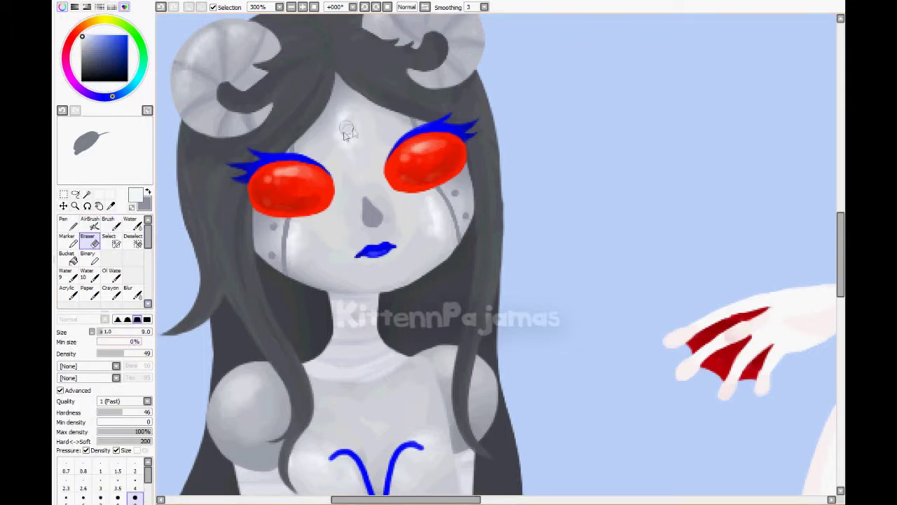
# Strengthen the forehead and cheek highlights with the Brush, then soften them with the AirBrush at size 20 and density 37.
pyautogui.press('b')
pyautogui.moveTo(335, 133); pyautogui.dragTo(345, 105)
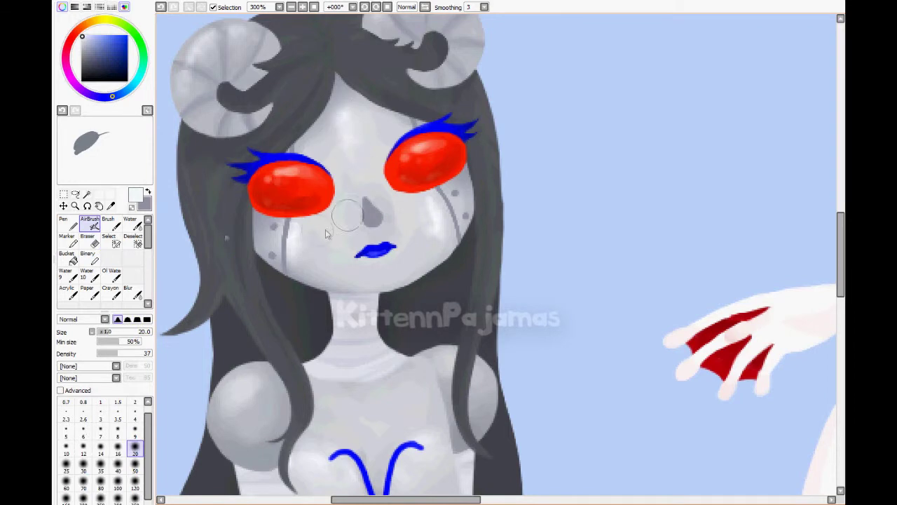
pyautogui.press('e')
pyautogui.press('b')
pyautogui.press('a')
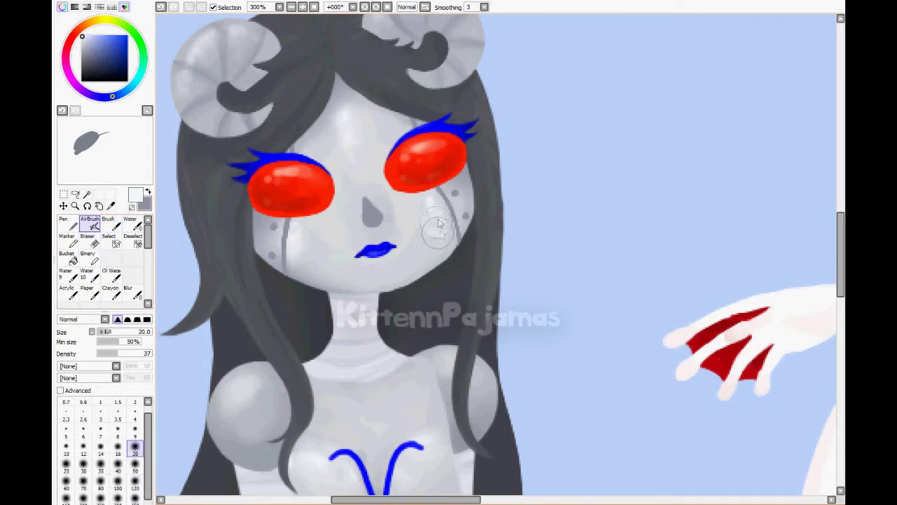
pyautogui.click(302, 7)
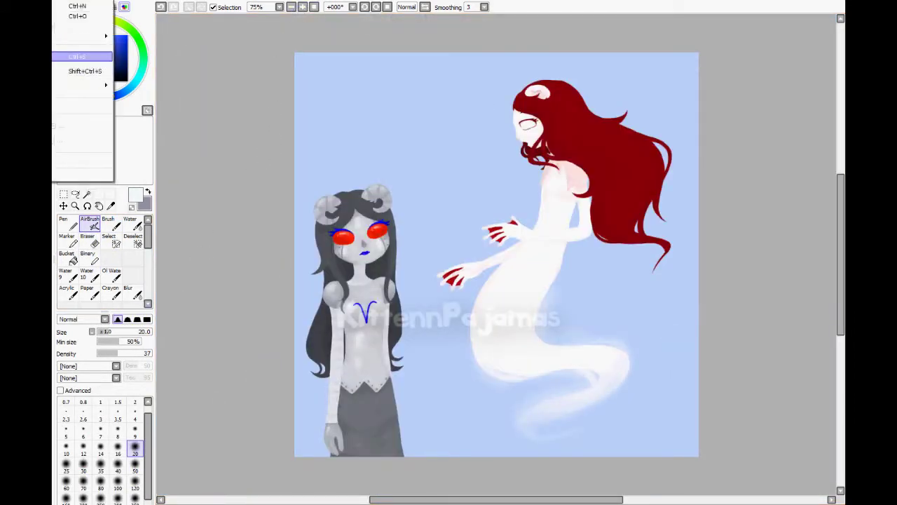
# Sample the long hair's dark red, lighten it to a pale pink, and ready the Brush for hair highlights.
pyautogui.click(290, 7)
pyautogui.scroll(5, 591, 467)
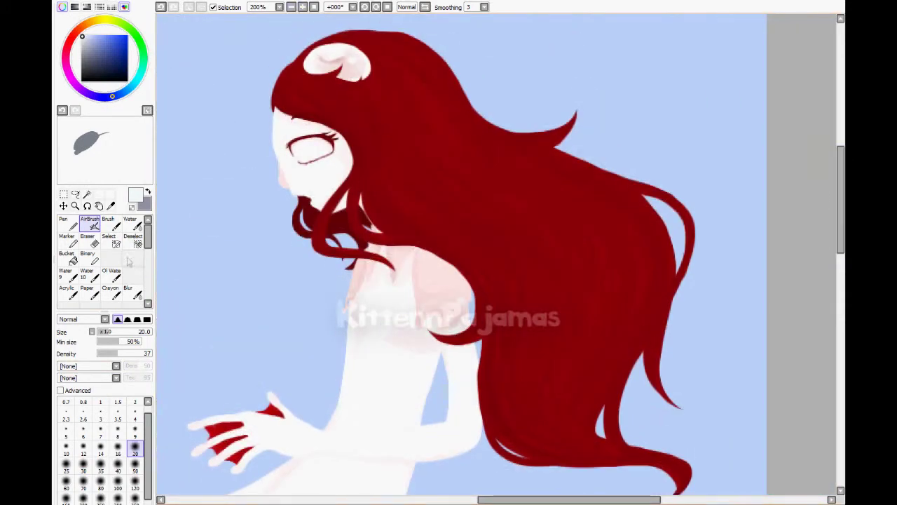
pyautogui.keyDown('alt'); pyautogui.click(455, 135); pyautogui.keyUp('alt')
pyautogui.keyDown('alt'); pyautogui.click(429, 99); pyautogui.keyUp('alt')
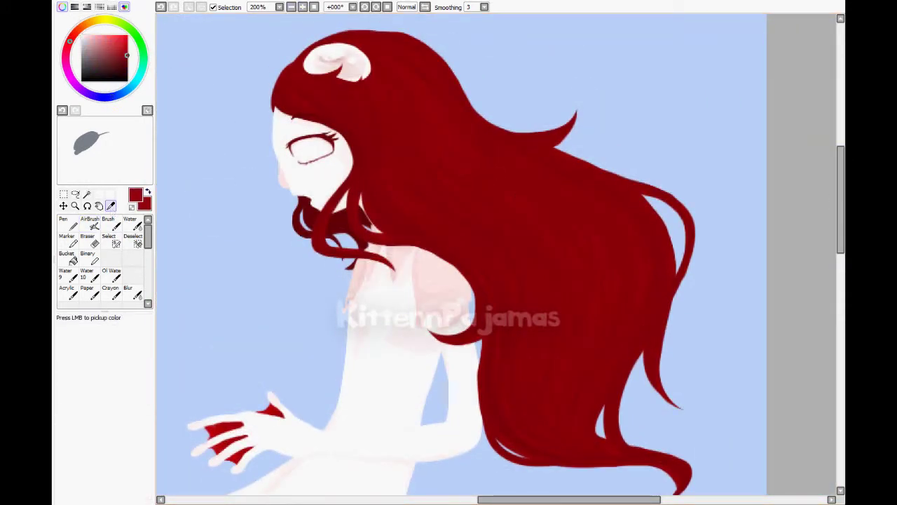
pyautogui.moveTo(89, 35); pyautogui.dragTo(96, 35)
pyautogui.click(109, 223)
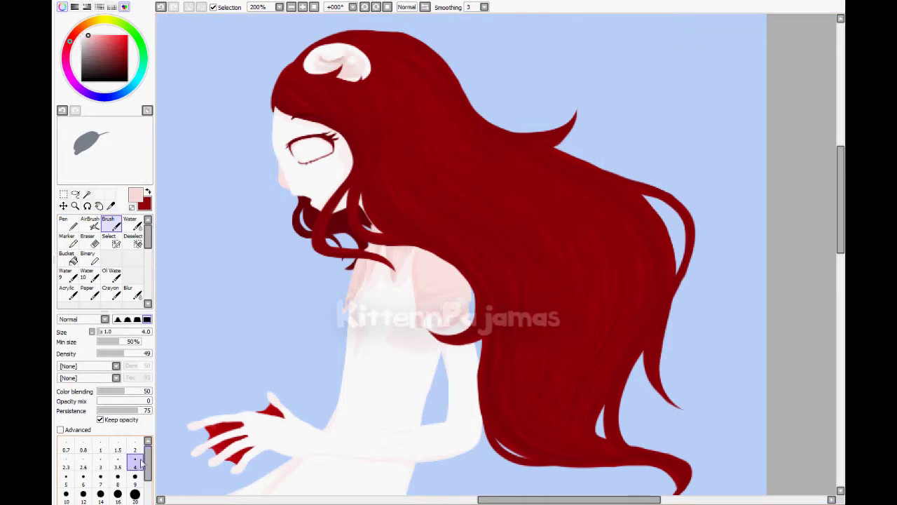
pyautogui.moveTo(519, 277); pyautogui.dragTo(522, 358)
pyautogui.moveTo(499, 311); pyautogui.dragTo(515, 417)
pyautogui.moveTo(533, 248)
pyautogui.mouseDown()
pyautogui.moveTo(550, 293)
pyautogui.moveTo(560, 413)
pyautogui.mouseUp()
pyautogui.moveTo(464, 209); pyautogui.dragTo(518, 257)
pyautogui.click(135, 493)
pyautogui.hotkey('ctrl', 'z')
pyautogui.hotkey('ctrl', 'z')
pyautogui.hotkey('ctrl', 'z')
pyautogui.hotkey('ctrl', 'z')
pyautogui.hotkey('ctrl', 'z')
# Paint broad pale pink highlights across the middle, crown and lower strands of the red hair with the Brush at size 20.
pyautogui.moveTo(491, 224)
pyautogui.mouseDown()
pyautogui.moveTo(519, 377)
pyautogui.moveTo(560, 216)
pyautogui.mouseUp()
pyautogui.moveTo(617, 224)
pyautogui.mouseDown()
pyautogui.moveTo(561, 287)
pyautogui.moveTo(597, 218)
pyautogui.moveTo(508, 301)
pyautogui.moveTo(505, 142)
pyautogui.moveTo(611, 361)
pyautogui.moveTo(509, 442)
pyautogui.mouseUp()
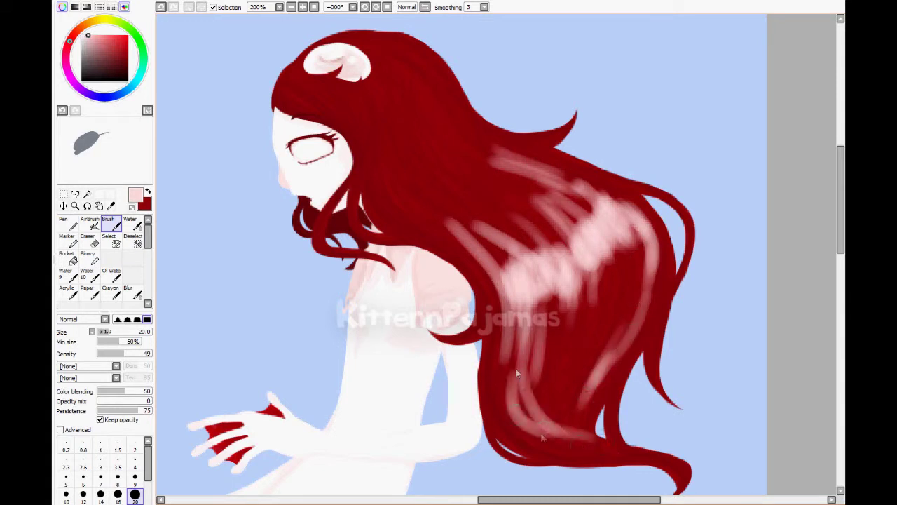
pyautogui.moveTo(400, 176); pyautogui.dragTo(466, 231)
pyautogui.moveTo(424, 210); pyautogui.dragTo(512, 284)
pyautogui.moveTo(449, 219); pyautogui.dragTo(536, 340)
pyautogui.moveTo(601, 246)
pyautogui.mouseDown()
pyautogui.moveTo(600, 234)
pyautogui.moveTo(410, 106)
pyautogui.moveTo(403, 122)
pyautogui.moveTo(463, 133)
pyautogui.mouseUp()
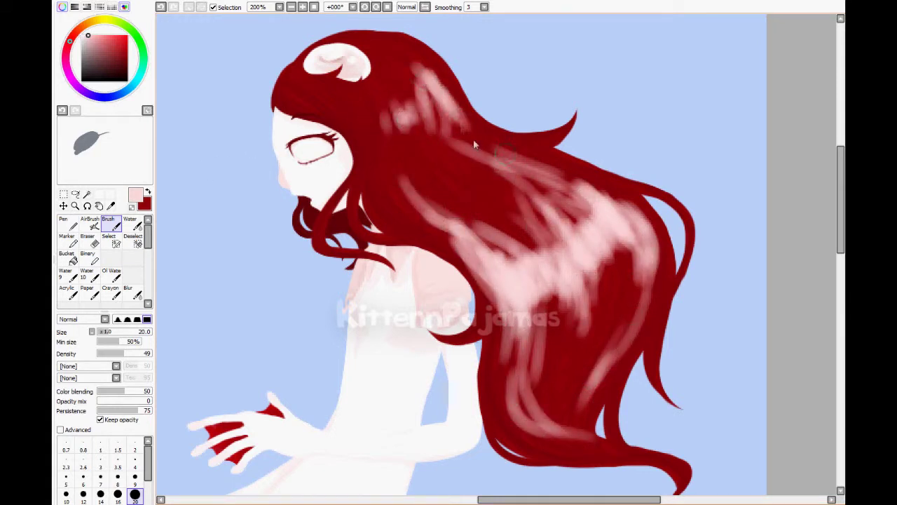
# Break the red hair's highlights into strands with the Eraser at density 49, using sizes 20 and 9.
pyautogui.click(87, 238)
pyautogui.moveTo(495, 253); pyautogui.dragTo(547, 294)
pyautogui.hotkey('ctrl', 'z')
pyautogui.hotkey('ctrl', 'y')
pyautogui.hotkey('ctrl', 'z')
pyautogui.hotkey('ctrl', 'y')
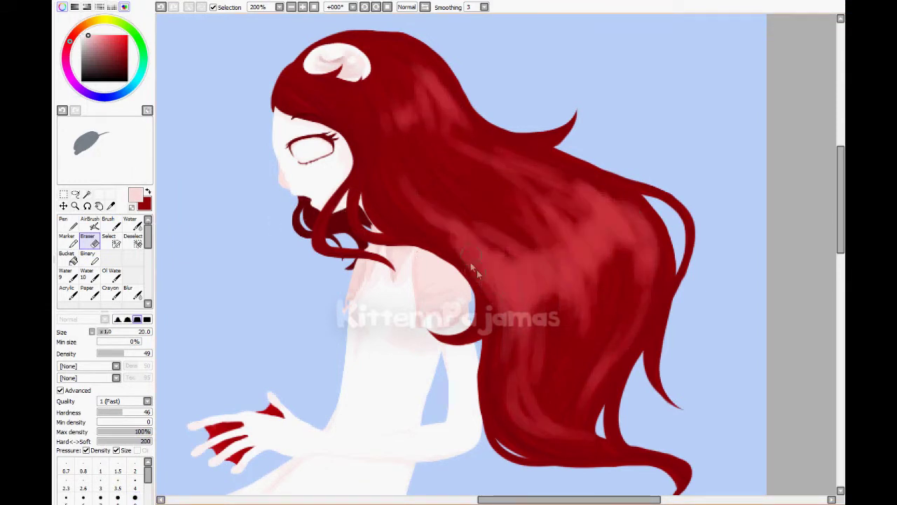
pyautogui.moveTo(564, 288); pyautogui.dragTo(515, 406)
pyautogui.moveTo(518, 238); pyautogui.dragTo(560, 316)
pyautogui.moveTo(554, 252); pyautogui.dragTo(600, 217)
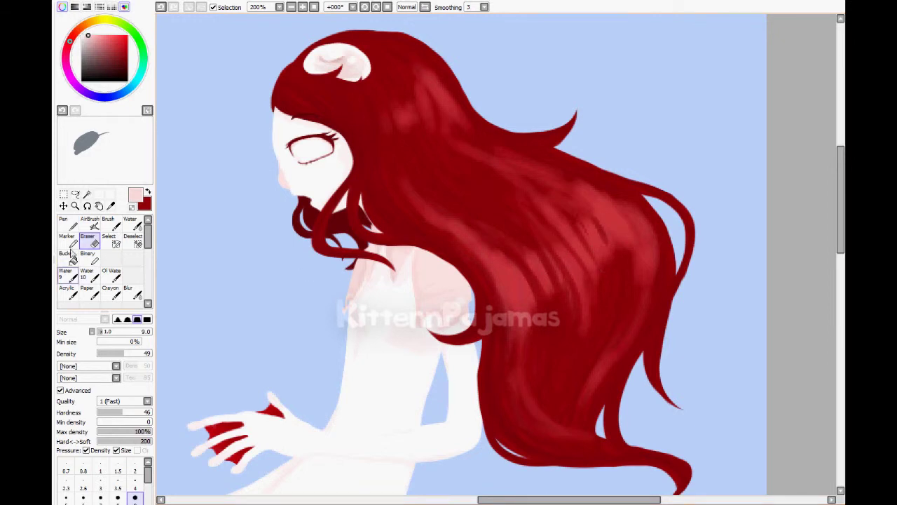
# Rework the red hair's highlights with the Brush at size 20 and blend them with the Eraser at density 15.
pyautogui.press('v')
pyautogui.press('b')
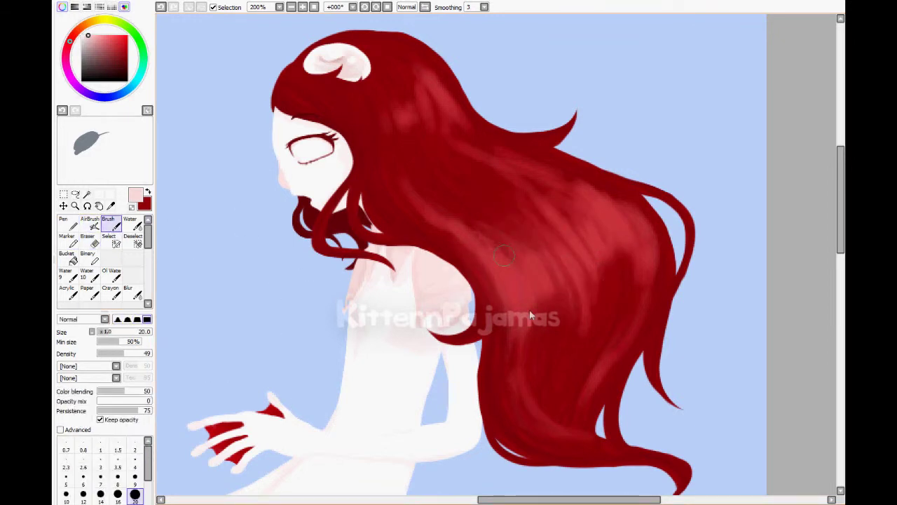
pyautogui.press('e')
pyautogui.moveTo(470, 241); pyautogui.dragTo(582, 344)
pyautogui.moveTo(572, 301); pyautogui.dragTo(589, 194)
pyautogui.moveTo(557, 297)
pyautogui.mouseDown()
pyautogui.moveTo(577, 313)
pyautogui.moveTo(595, 246)
pyautogui.mouseUp()
pyautogui.moveTo(499, 281); pyautogui.dragTo(512, 302)
pyautogui.moveTo(501, 332); pyautogui.dragTo(529, 279)
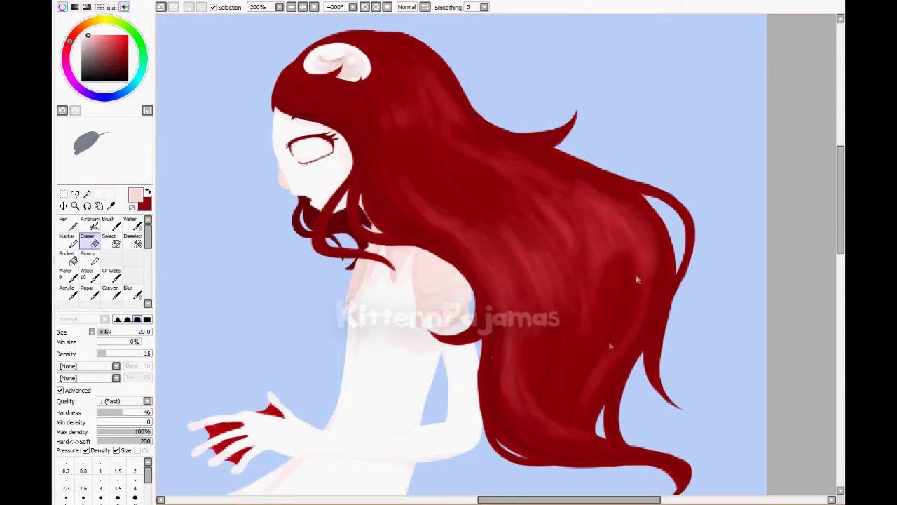
# Add soft AirBrush light at size 120 to the red hair and touch it up with the Brush and Eraser at size 20.
pyautogui.click(90, 223)
pyautogui.hotkey('ctrl', '-')
pyautogui.hotkey('ctrl', '-')
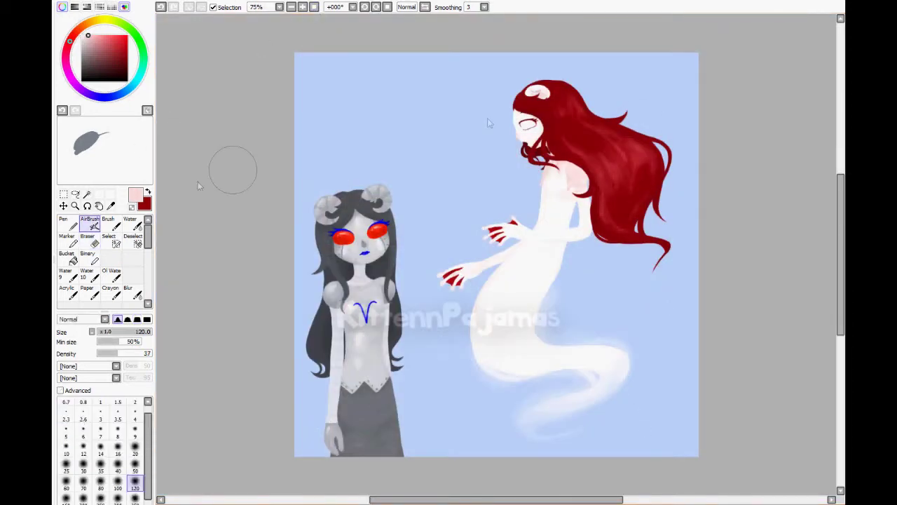
pyautogui.press('b')
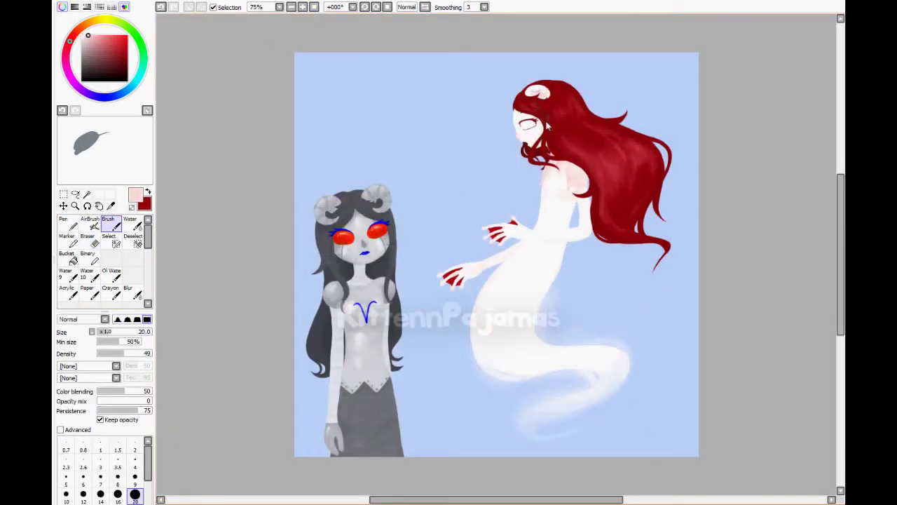
pyautogui.press('e')
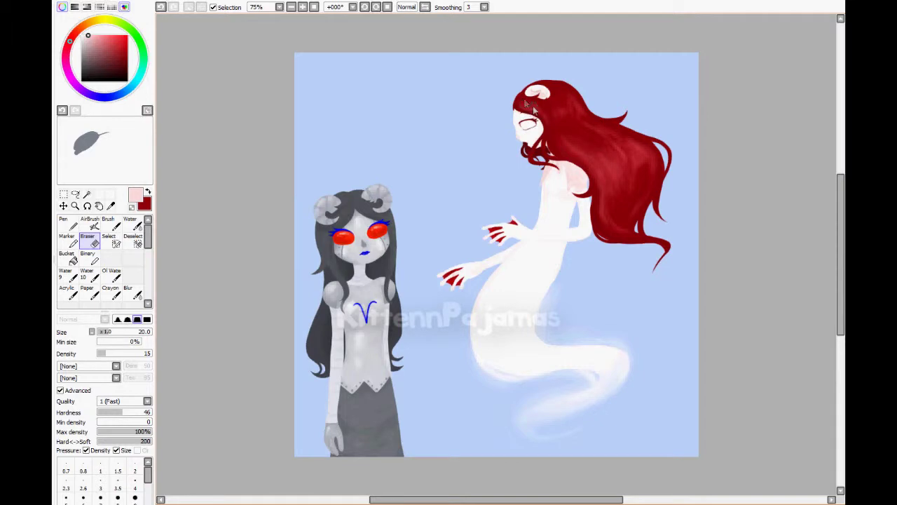
pyautogui.press('b')
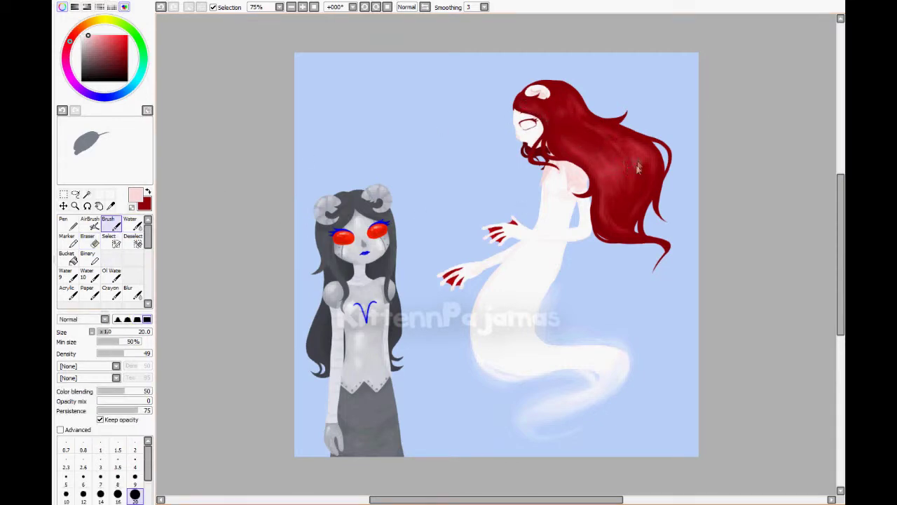
# Pick a light grey and paint highlights on the grey figure's dark fringe and side lock with a smaller Brush.
pyautogui.scroll(2, 323, 182)
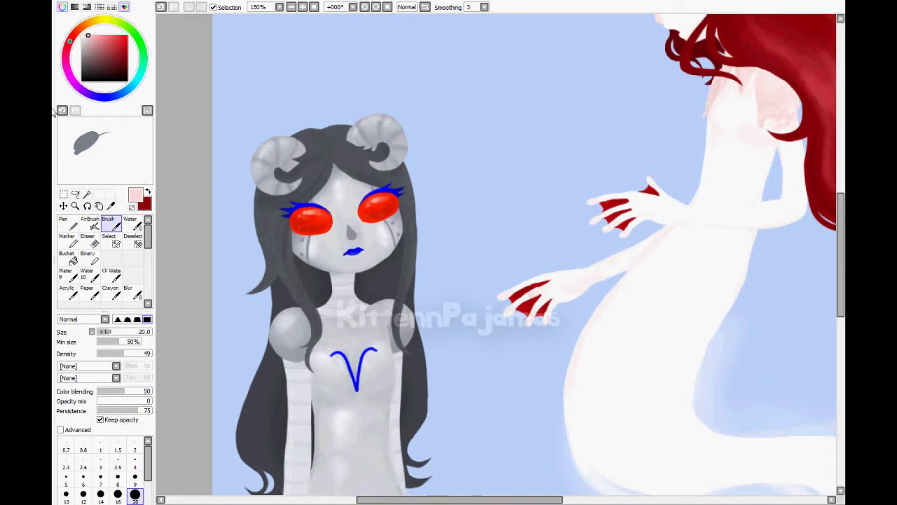
pyautogui.click(147, 193)
pyautogui.keyDown('alt'); pyautogui.click(378, 293); pyautogui.keyUp('alt')
pyautogui.press('[')
pyautogui.press('[')
pyautogui.press('[')
pyautogui.press('[')
pyautogui.press('[')
pyautogui.moveTo(305, 185); pyautogui.dragTo(293, 205)
pyautogui.moveTo(308, 168); pyautogui.dragTo(283, 266)
# Enlarge the Brush to size 20 and extend the light highlights across the dark fringe and both side locks.
pyautogui.press(']')
pyautogui.press(']')
pyautogui.press(']')
pyautogui.press(']')
pyautogui.moveTo(324, 152); pyautogui.dragTo(303, 187)
pyautogui.moveTo(369, 134)
pyautogui.mouseDown()
pyautogui.moveTo(346, 176)
pyautogui.moveTo(405, 203)
pyautogui.mouseUp()
pyautogui.moveTo(296, 212)
pyautogui.mouseDown()
pyautogui.moveTo(270, 296)
pyautogui.moveTo(308, 314)
pyautogui.mouseUp()
pyautogui.moveTo(414, 234); pyautogui.dragTo(406, 259)
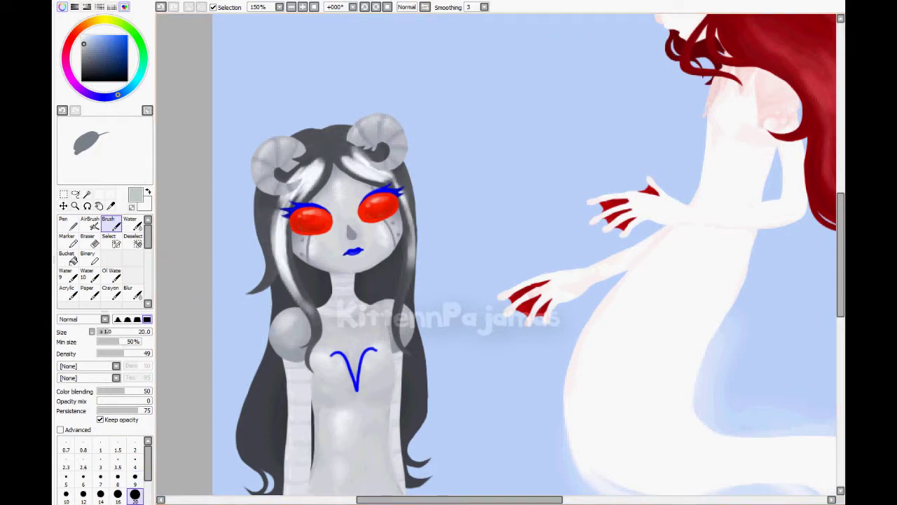
# Refine the dark hair's highlights with the Eraser at size 20 and density 15 and the AirBrush at size 50.
pyautogui.press('e')
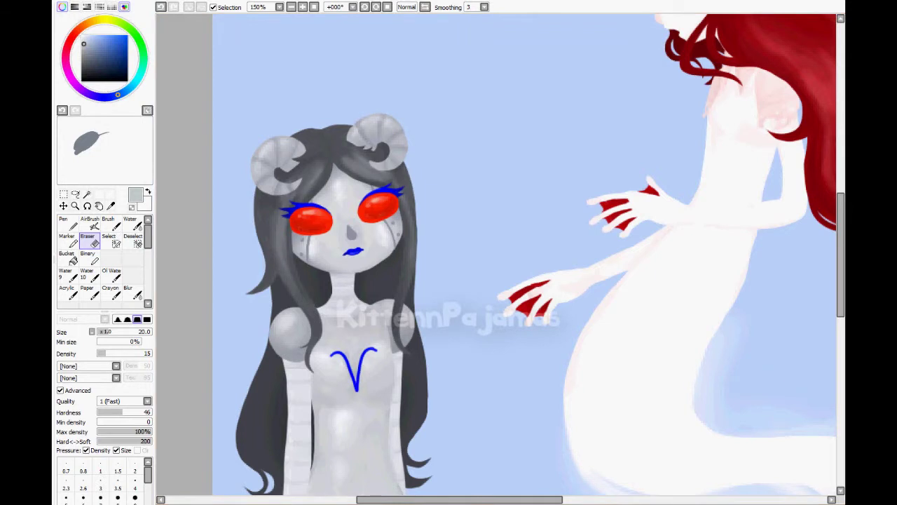
pyautogui.click(90, 223)
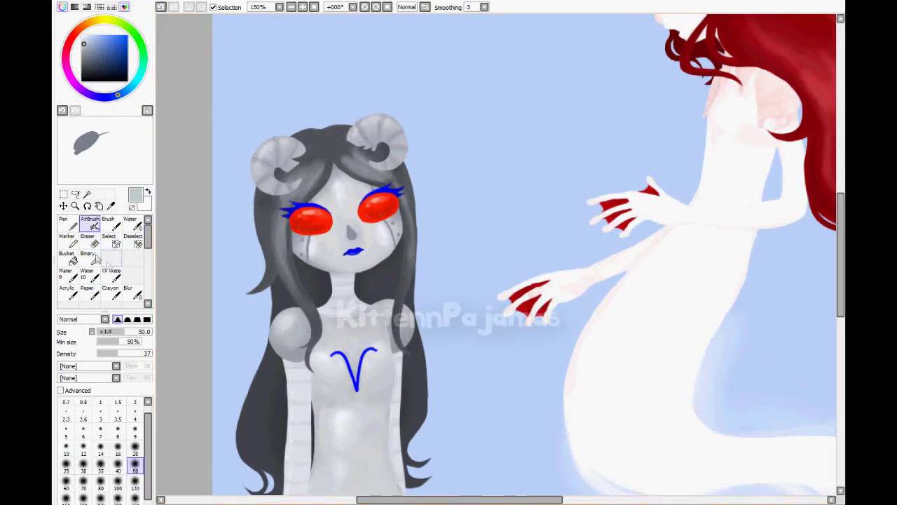
pyautogui.press('e')
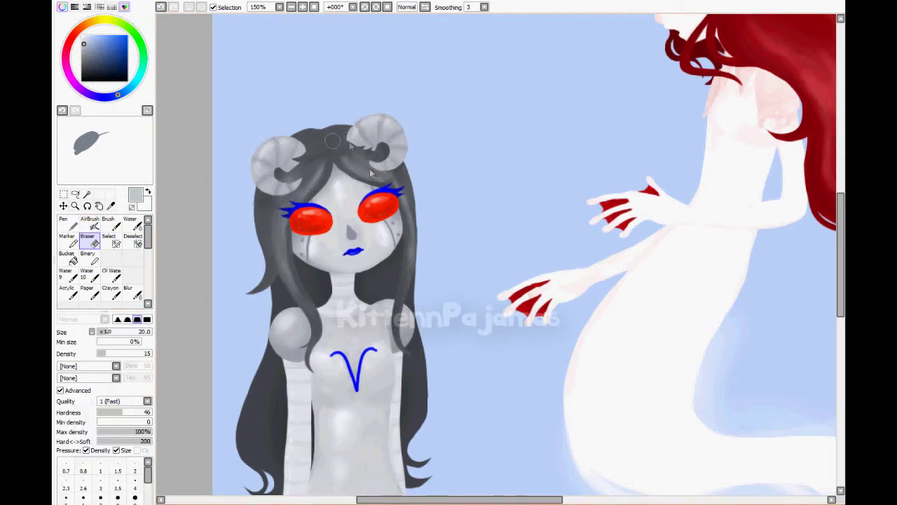
pyautogui.press('e')
pyautogui.scroll(-2, 335, 138)
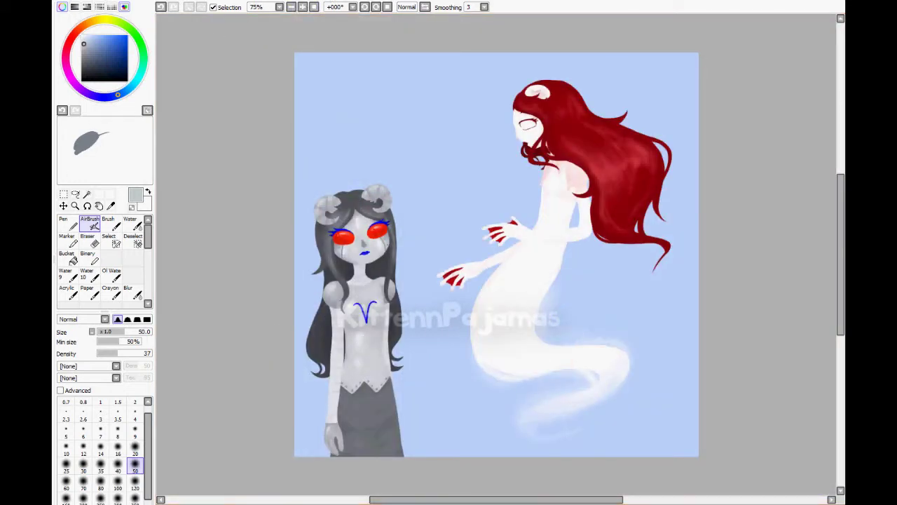
# Choose a near-white and spray a soft glow along the front of the pale figure's face with the AirBrush at size 120.
pyautogui.scroll(2, 628, 253)
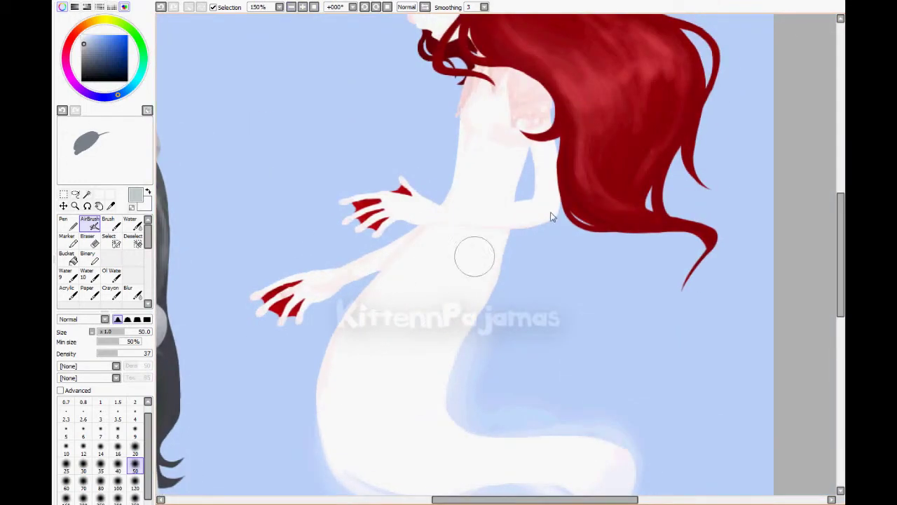
pyautogui.moveTo(840, 267); pyautogui.dragTo(840, 226)
pyautogui.scroll(-2, 462, 252)
pyautogui.scroll(2, 462, 253)
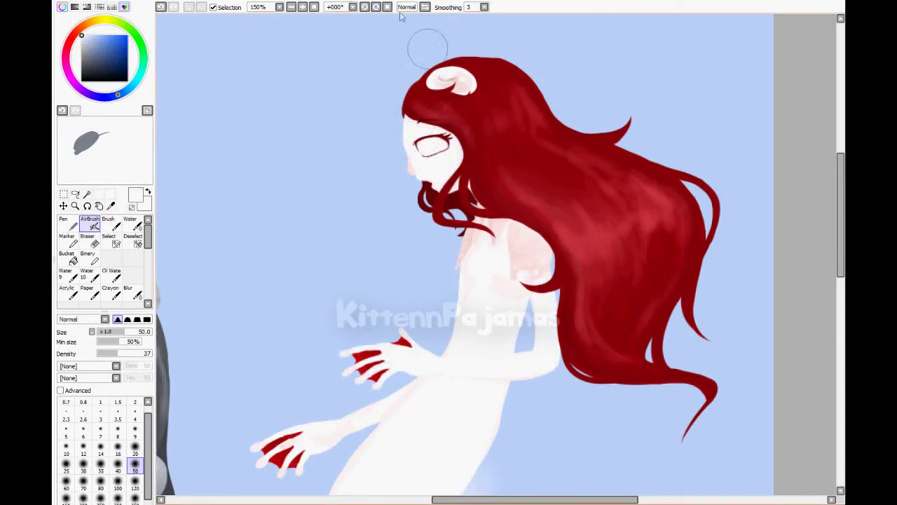
pyautogui.scroll(1, 428, 68)
pyautogui.click(135, 487)
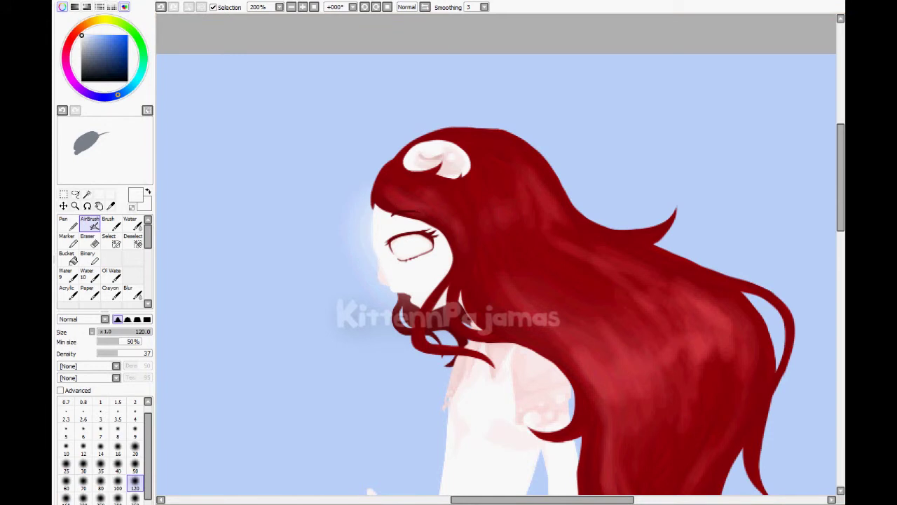
pyautogui.moveTo(366, 207); pyautogui.dragTo(367, 284)
pyautogui.moveTo(364, 210); pyautogui.dragTo(366, 287)
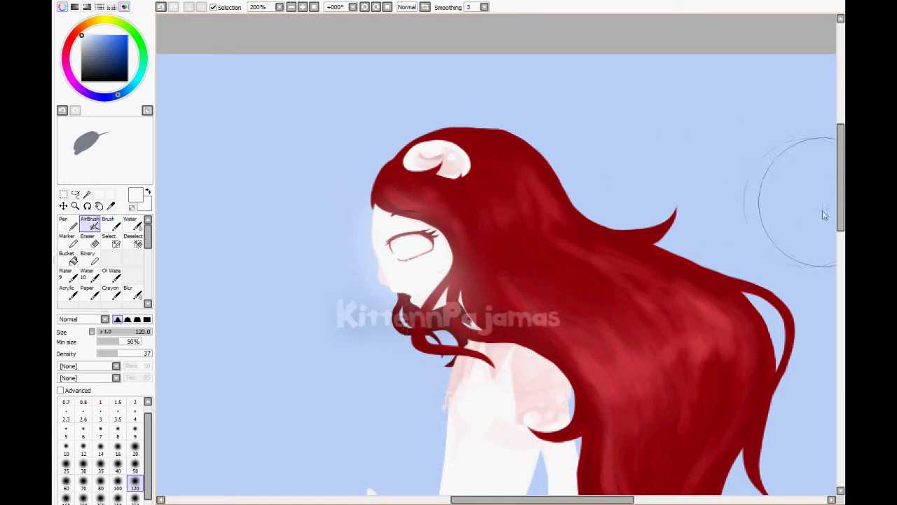
# Spread the near-white glow around the ghostly tail, enlarging the AirBrush to size 350 and lowering its density to 16.
pyautogui.scroll(-5, 822, 211)
pyautogui.moveTo(330, 236); pyautogui.dragTo(525, 281)
pyautogui.scroll(-5, 784, 192)
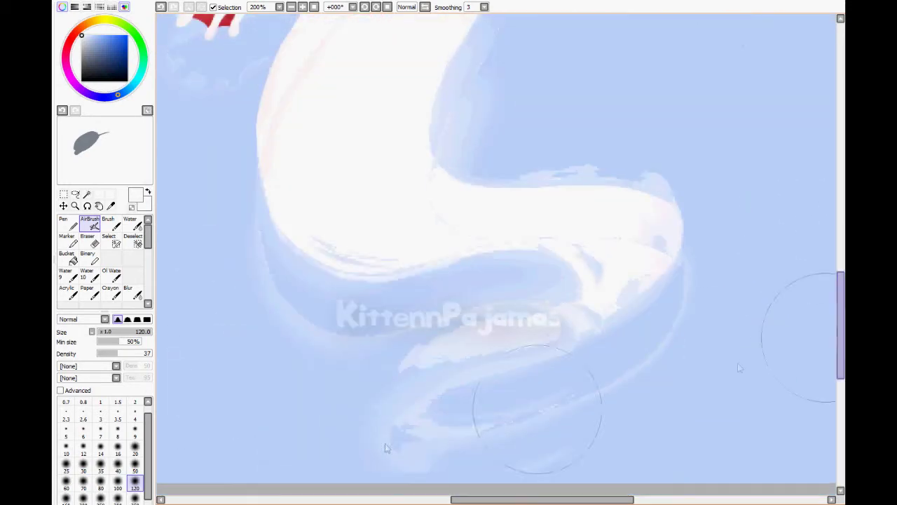
pyautogui.click(135, 497)
pyautogui.click(104, 353)
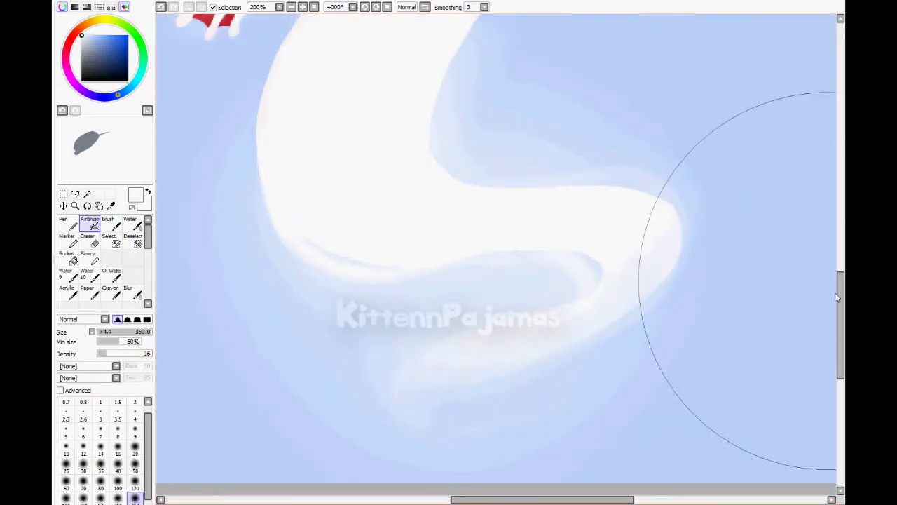
# Reduce the AirBrush to size 120 and continue the faint glow around the pale figure's upper body.
pyautogui.scroll(6, 833, 315)
pyautogui.click(136, 489)
pyautogui.scroll(2, 840, 222)
pyautogui.press('-')
pyautogui.press('-')
pyautogui.press('-')
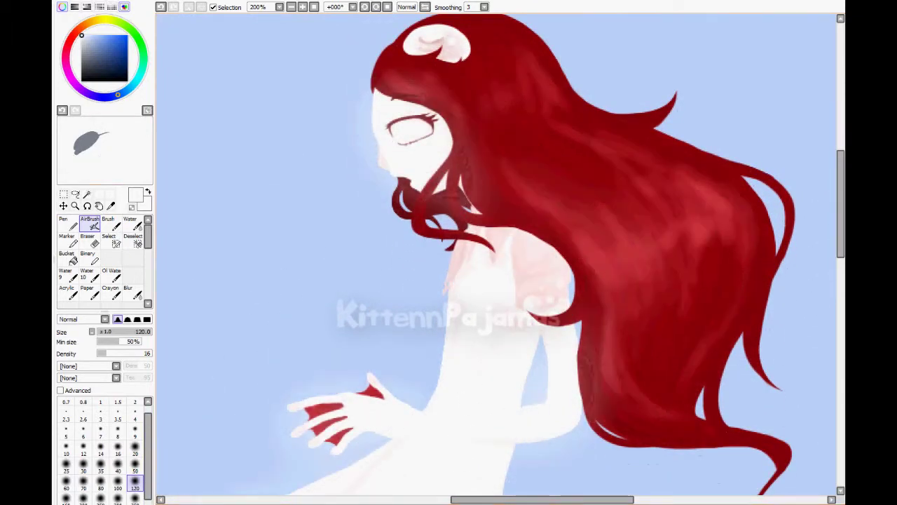